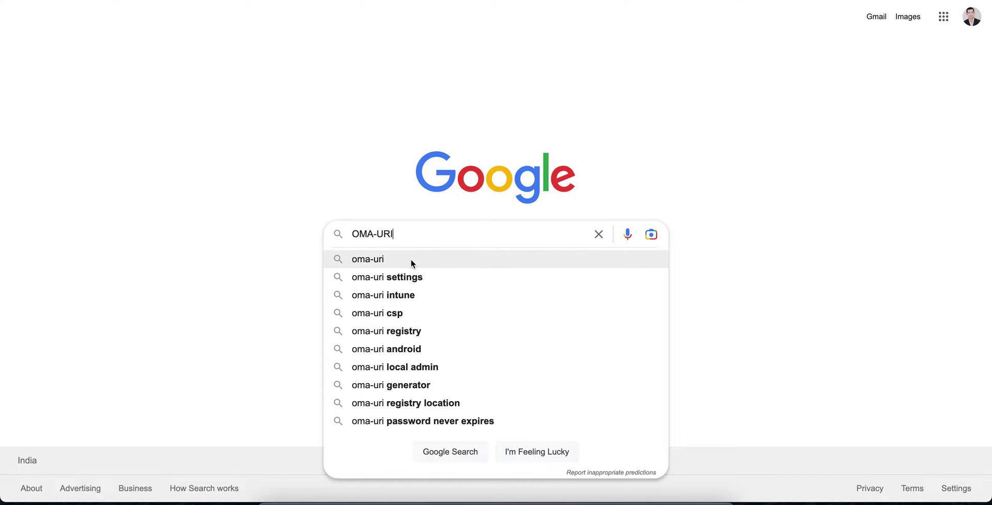
Search Google for 'oma-uri settings' and expand the 'What is OMA URI settings?' answer
click(400, 272)
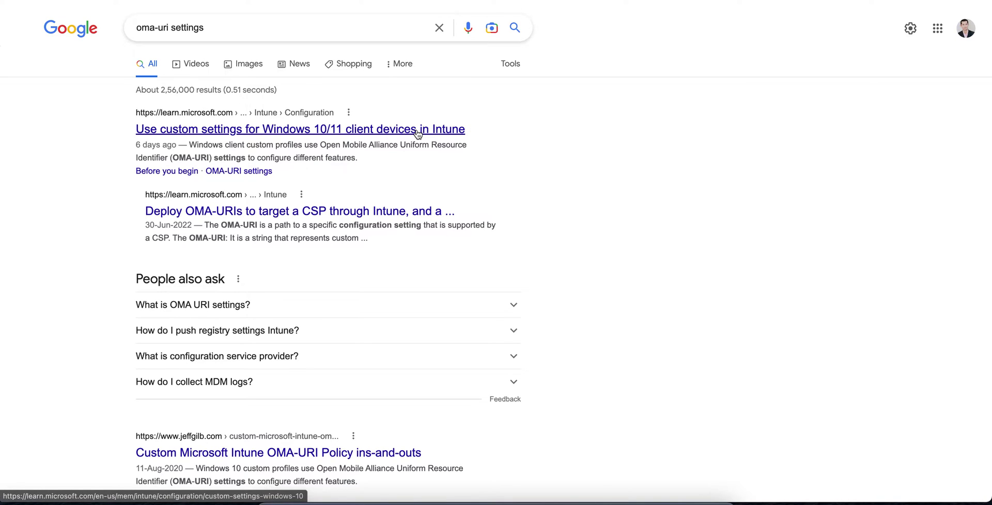
click(317, 305)
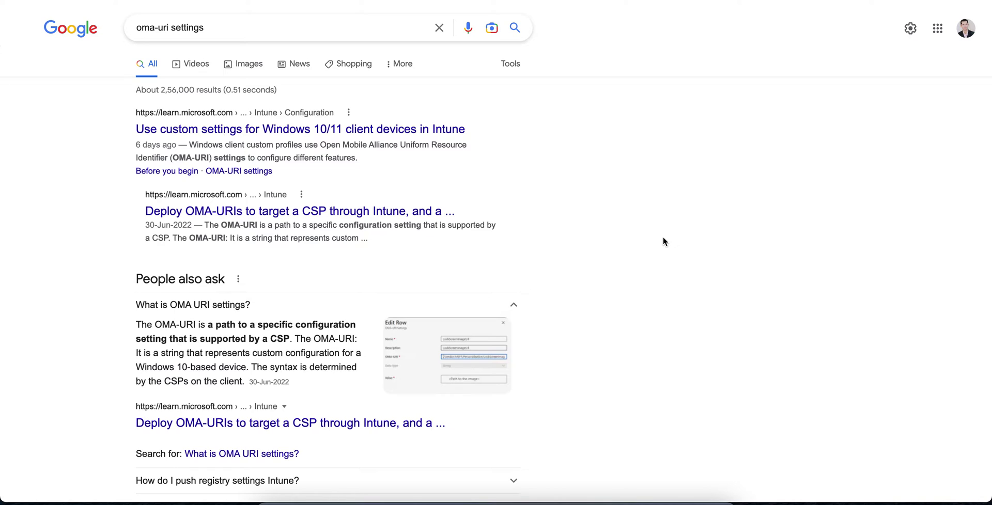
Skim the OMA-URI section of Microsoft Learn's Intune custom settings article, then go back to Google
click(390, 129)
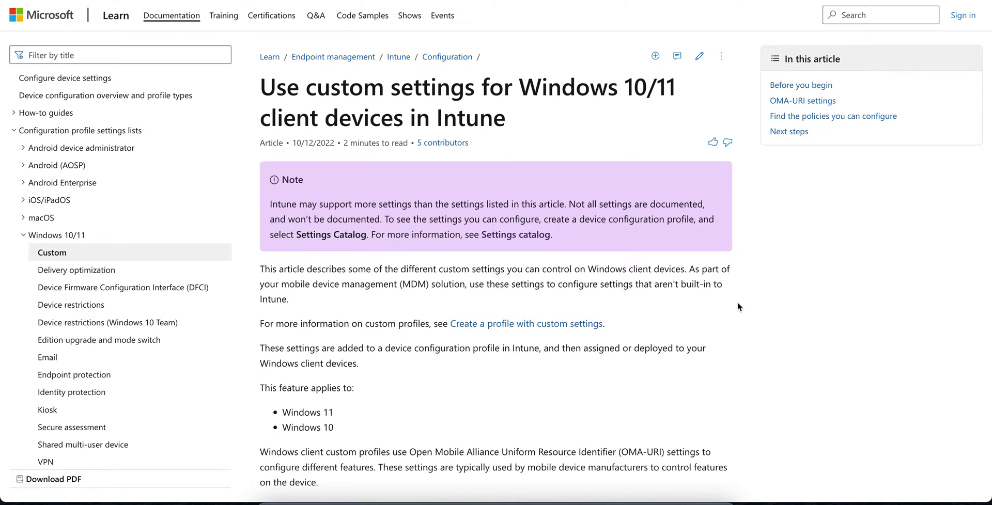
scroll(737, 303, down, 2)
scroll(737, 303, down, 6)
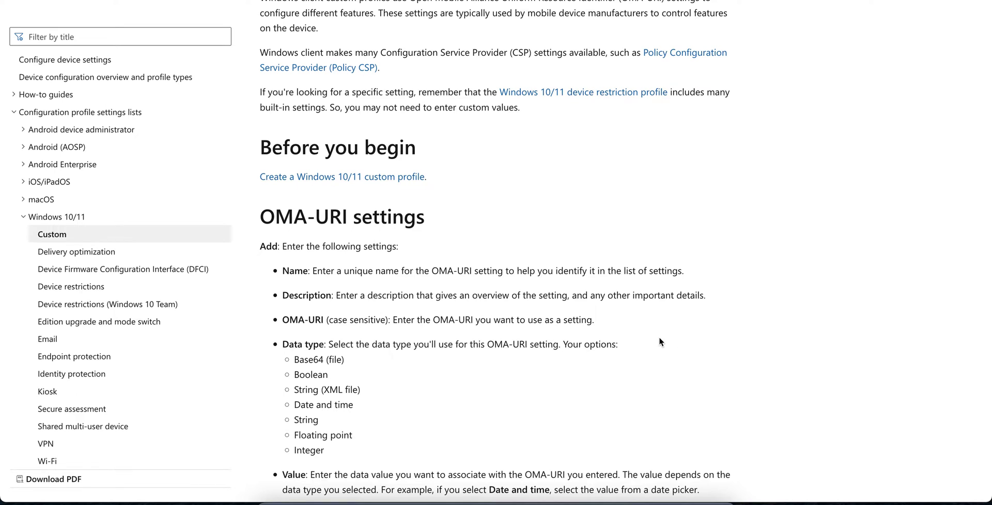
scroll(659, 341, down, 1)
scroll(659, 342, up, 1)
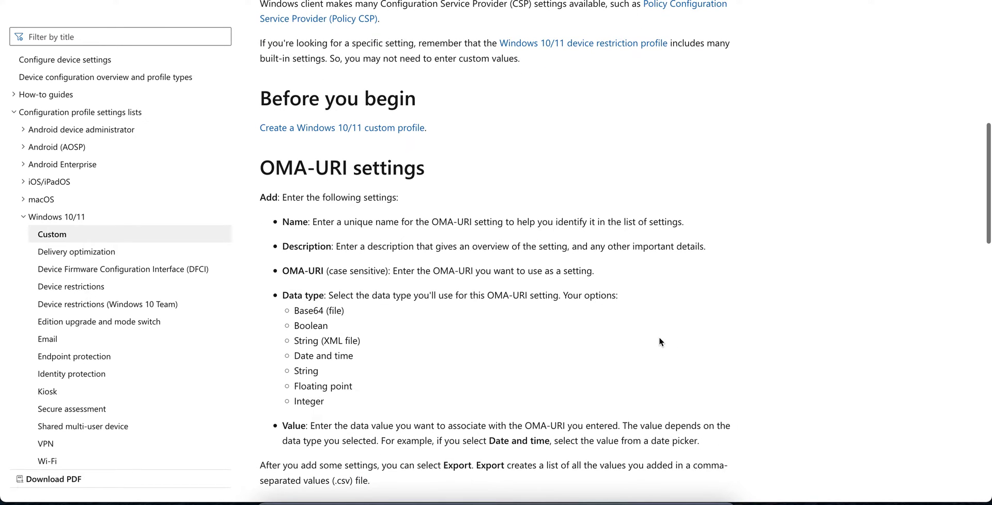
scroll(632, 184, down, 3)
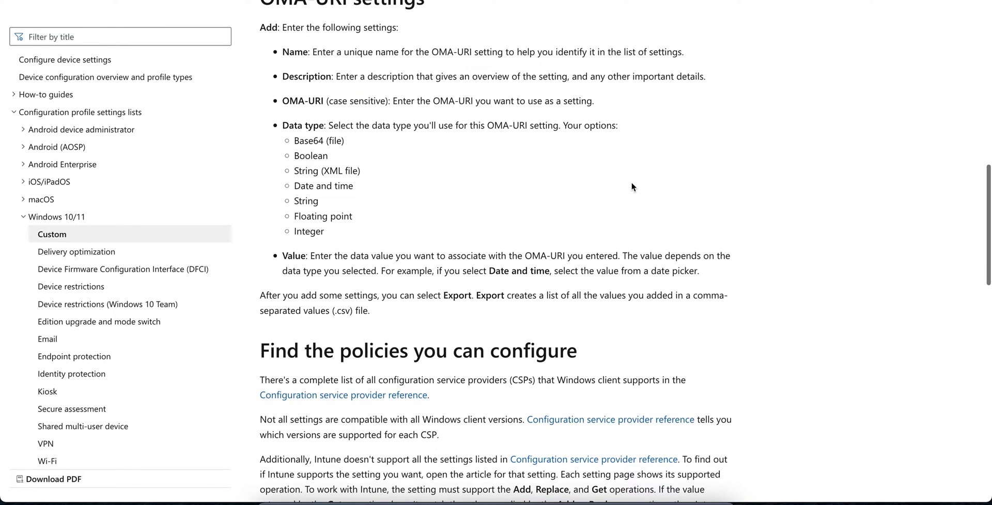
scroll(822, 175, down, 3)
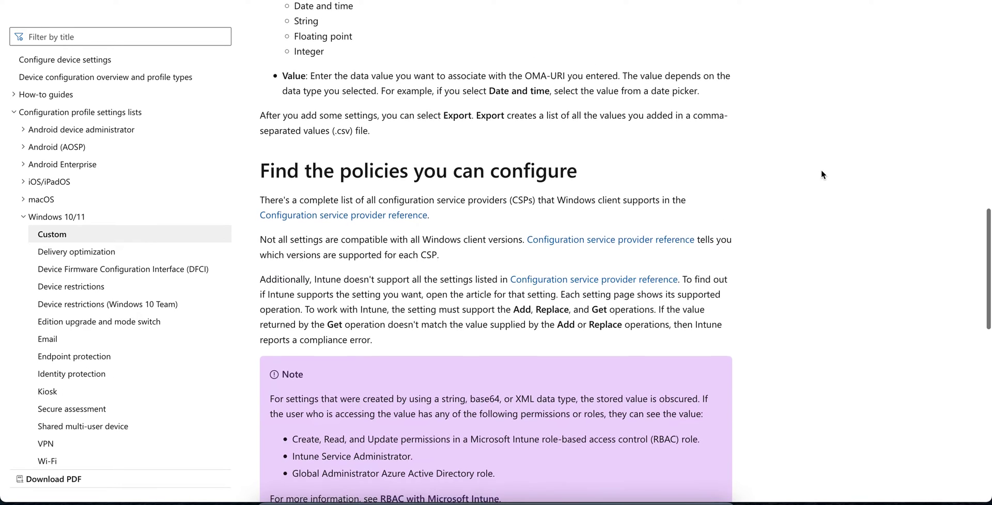
scroll(445, 39, up, 9)
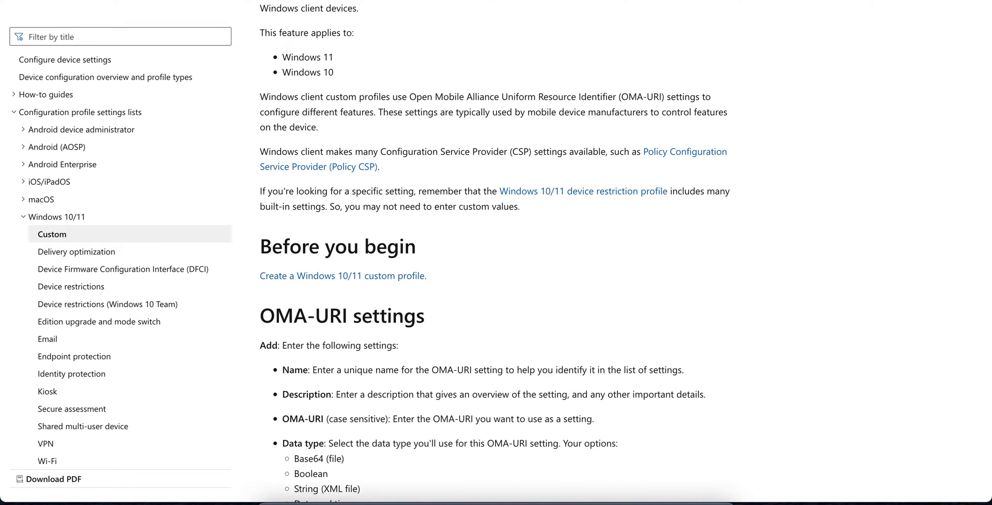
key(alt+Home)
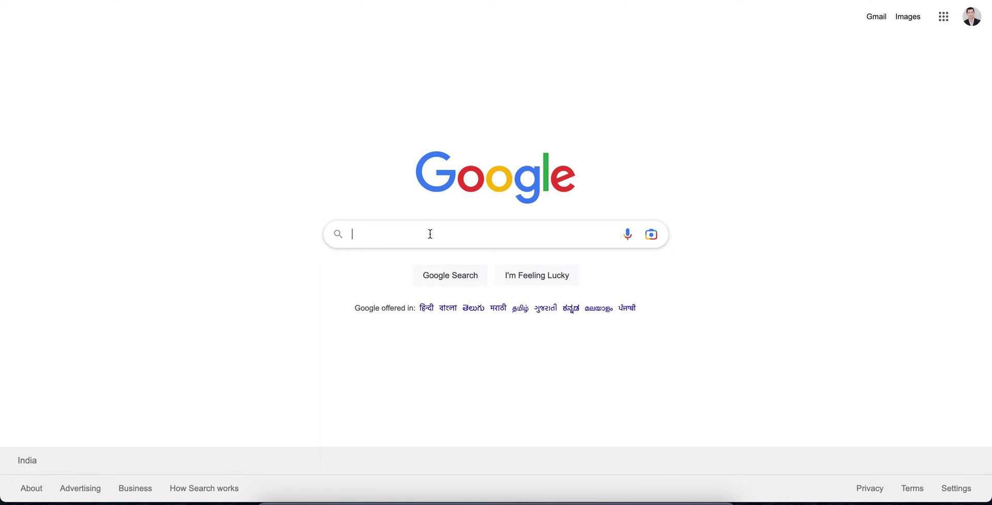
Enter 'OMA-URI' in a fresh Google search, fixing a typo along the way
click(430, 234)
text(OMI)
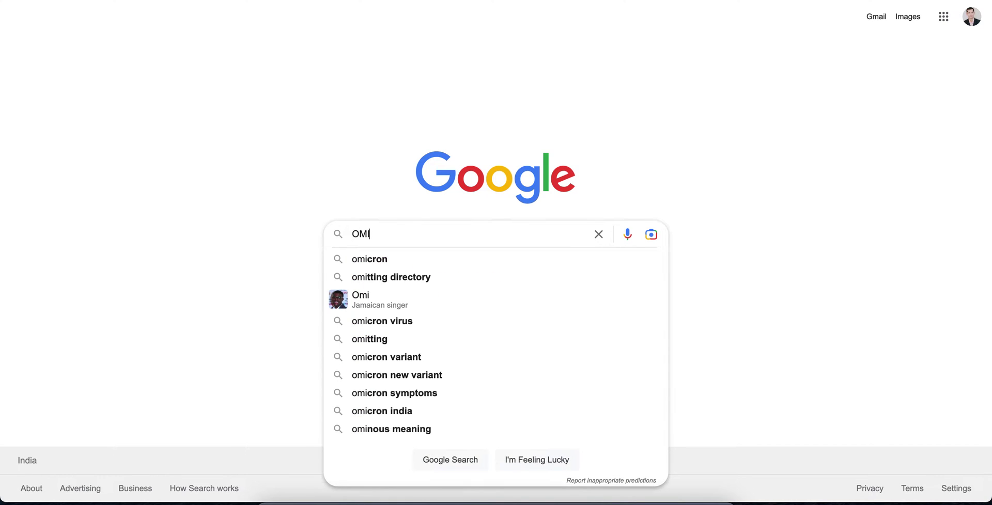
key(BackSpace)
text(A-URO)
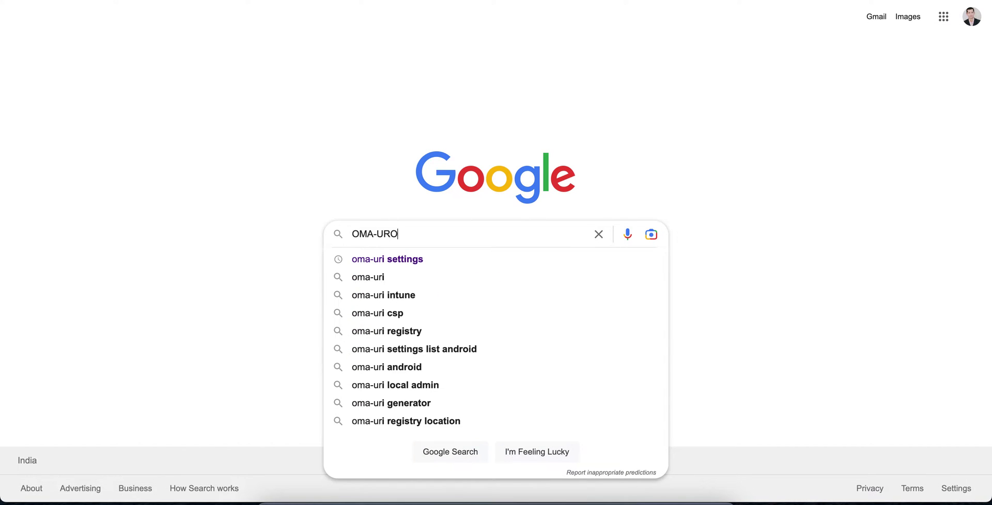
text(I)
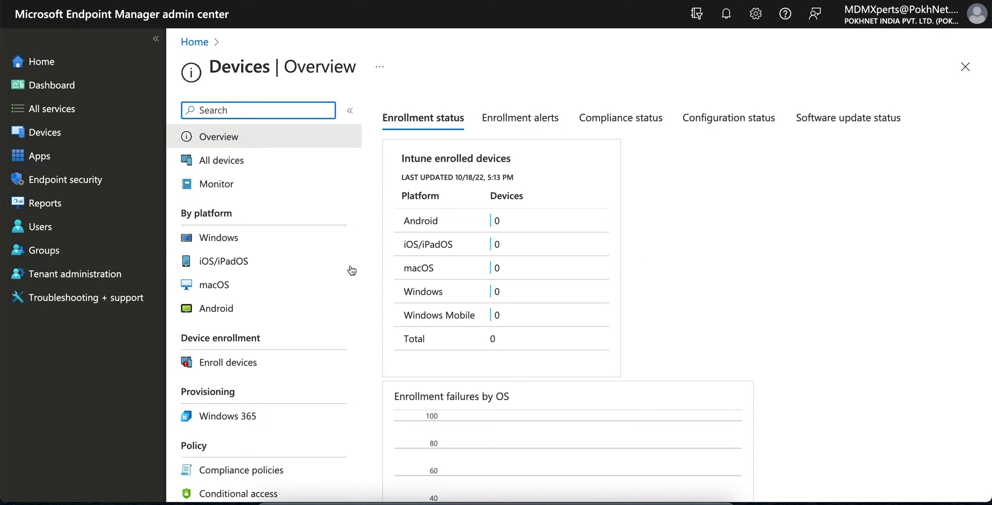
Go to Windows devices' Configuration profiles and start creating a new profile
click(288, 248)
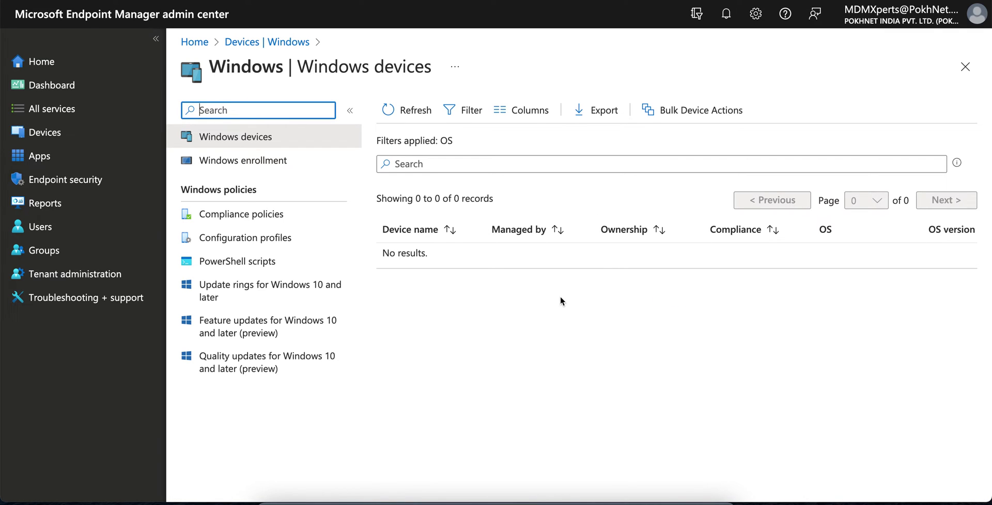
click(257, 147)
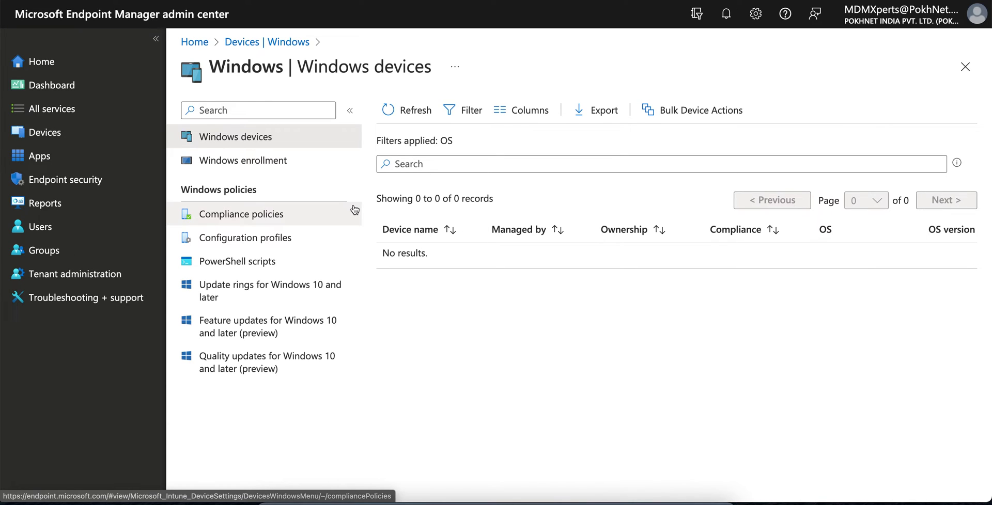
click(296, 242)
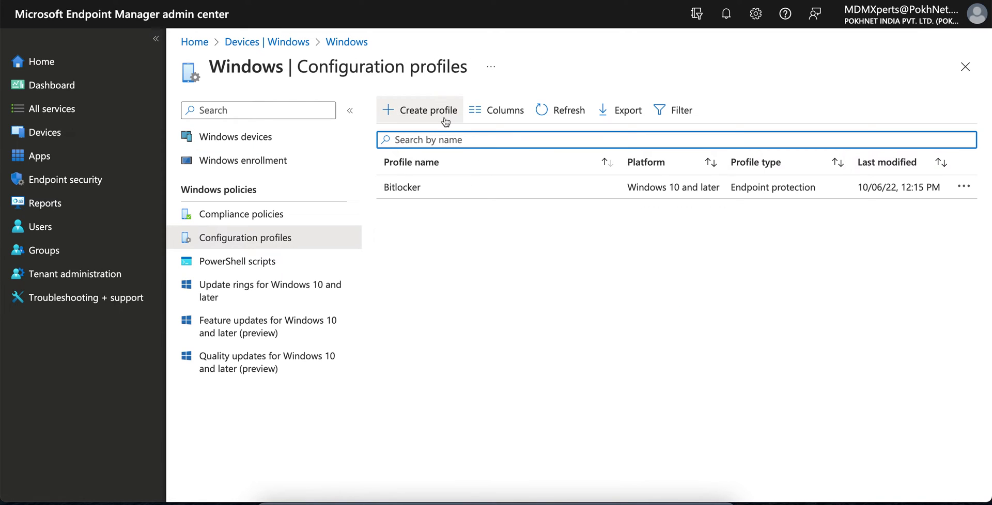
click(444, 120)
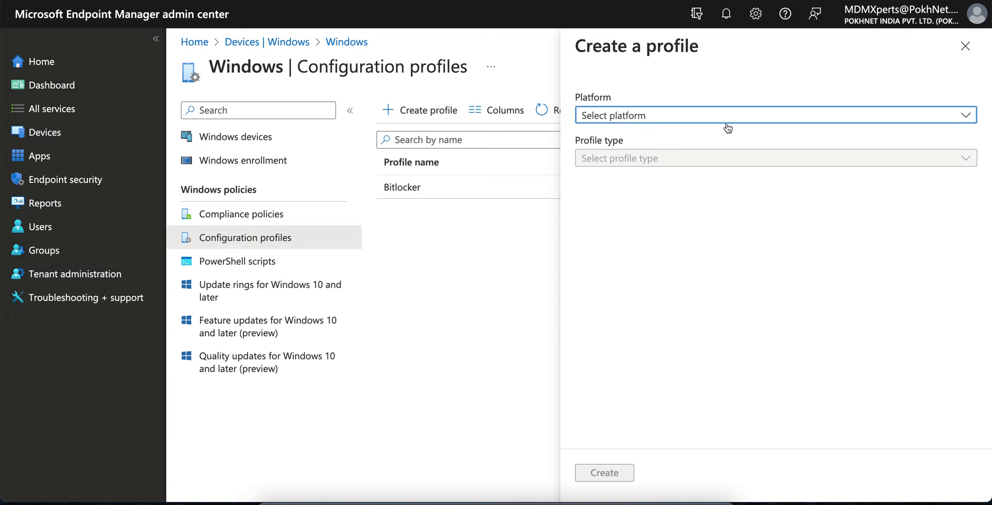
Create a Windows 10 and later profile using the Templates type and the Custom template
click(687, 116)
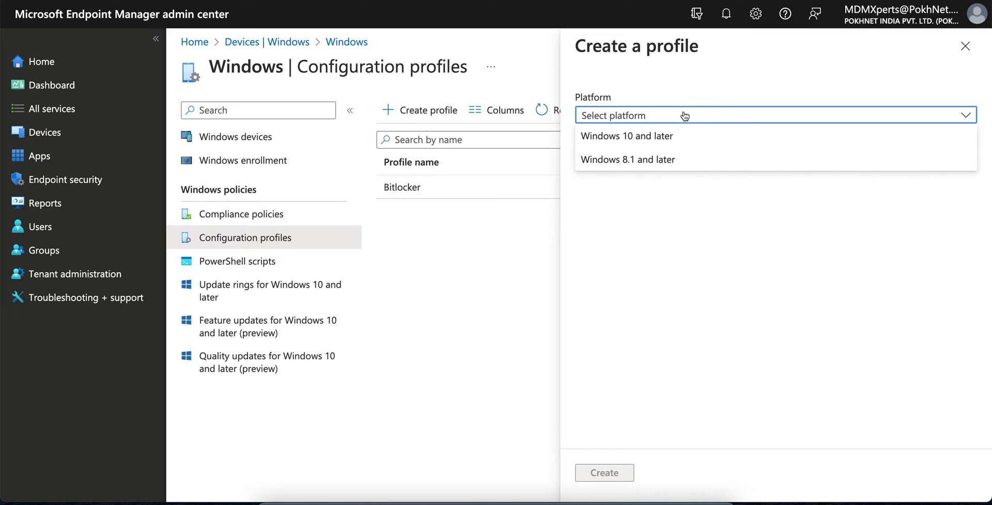
click(667, 137)
click(683, 158)
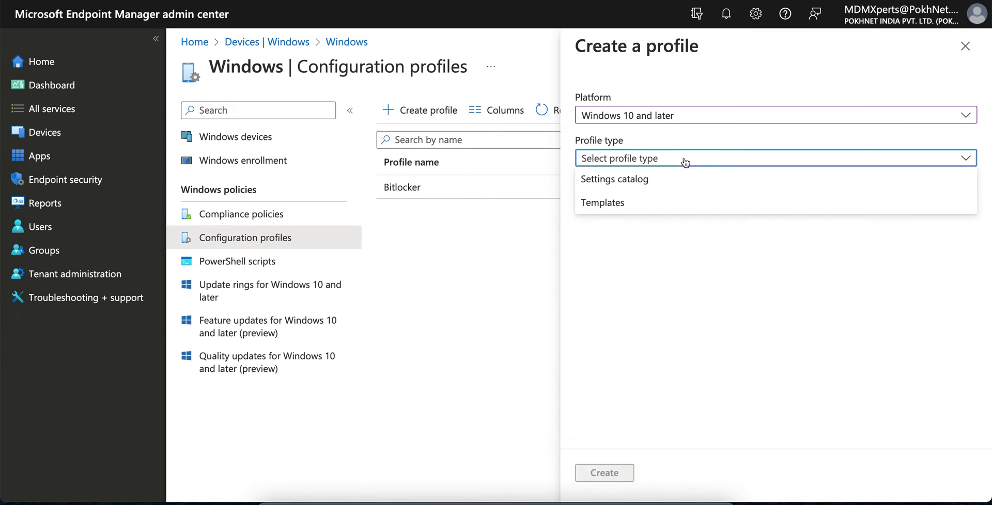
click(666, 184)
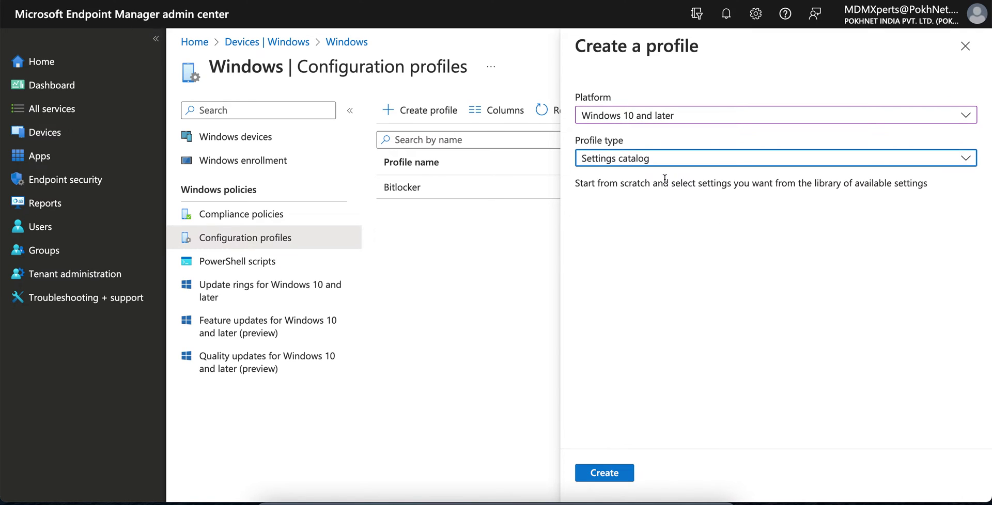
click(671, 166)
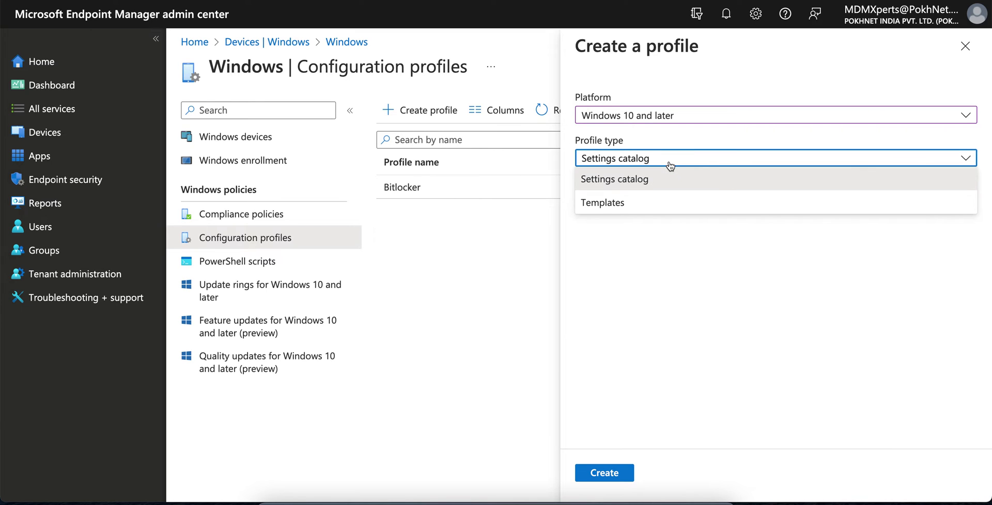
click(631, 197)
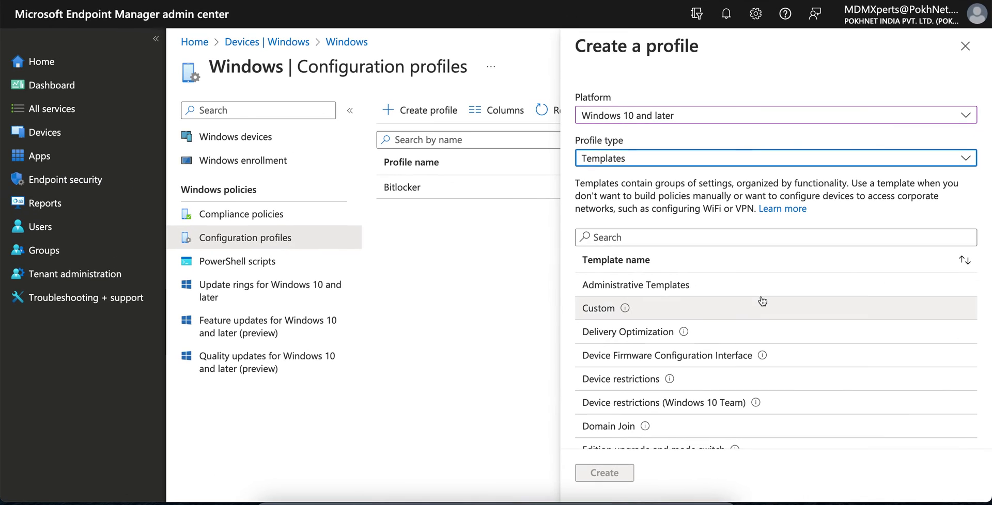
scroll(766, 320, down, 5)
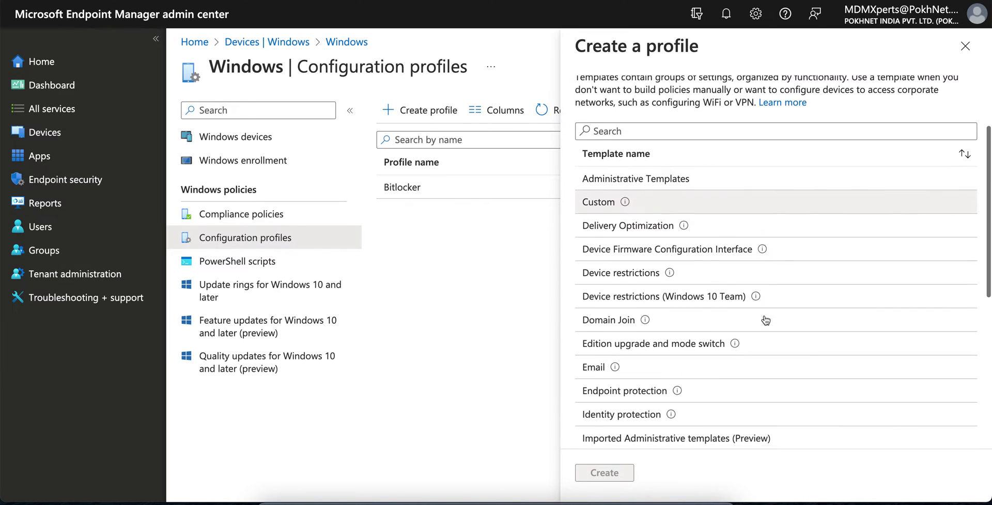
scroll(770, 210, down, 4)
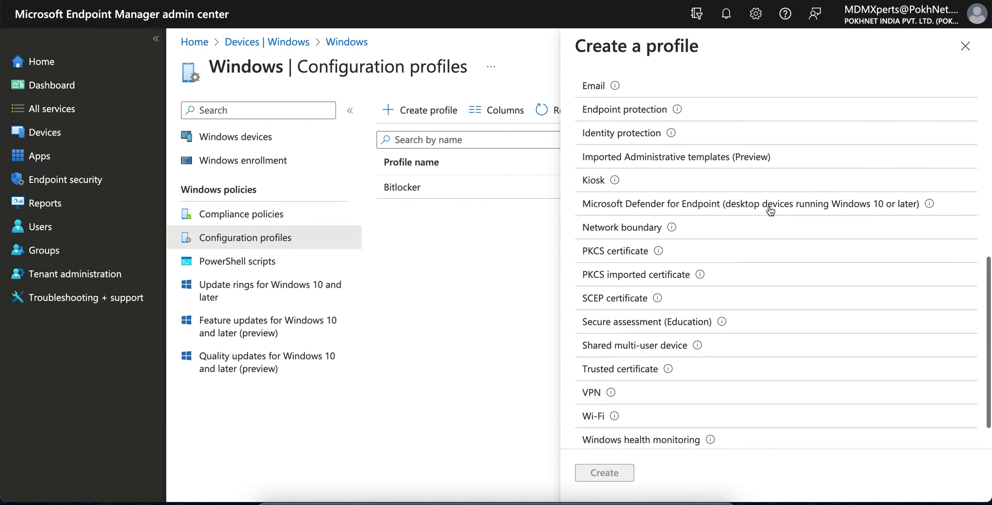
scroll(761, 204, up, 9)
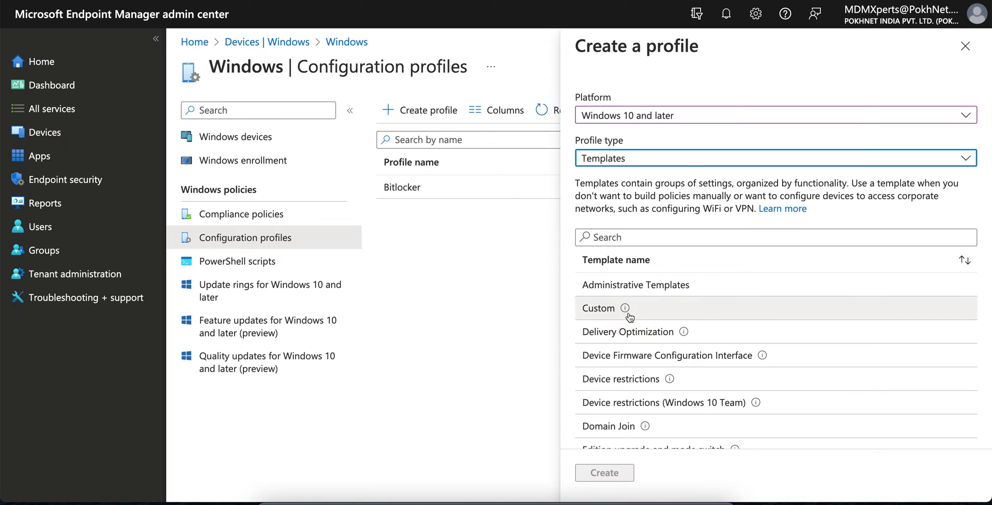
mouse_move(626, 310)
click(603, 313)
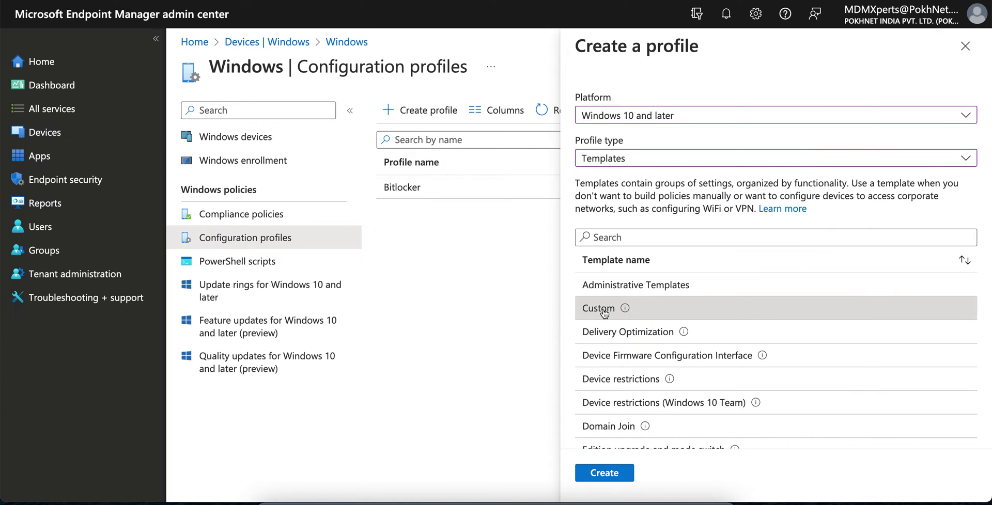
click(607, 473)
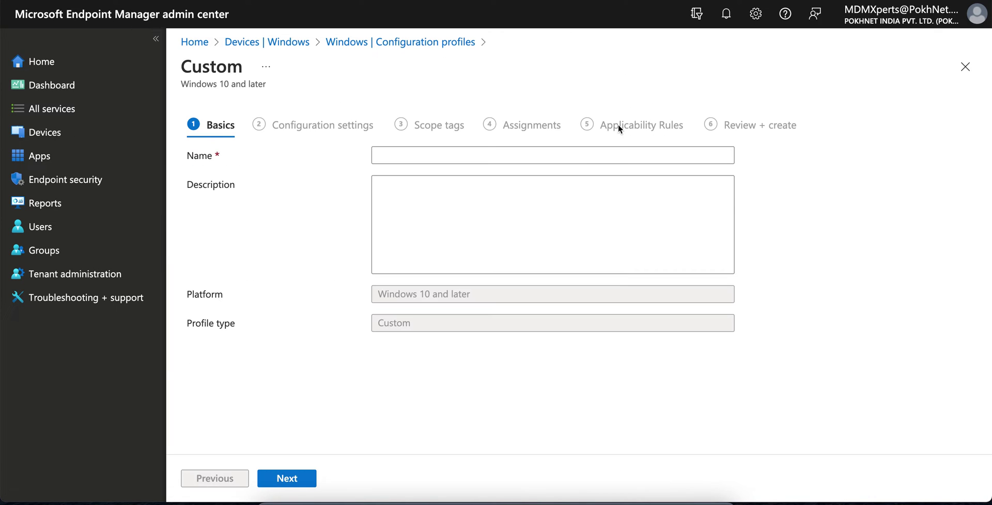
Name the profile 'Local Admin Account for Autopilot Devices'
click(478, 155)
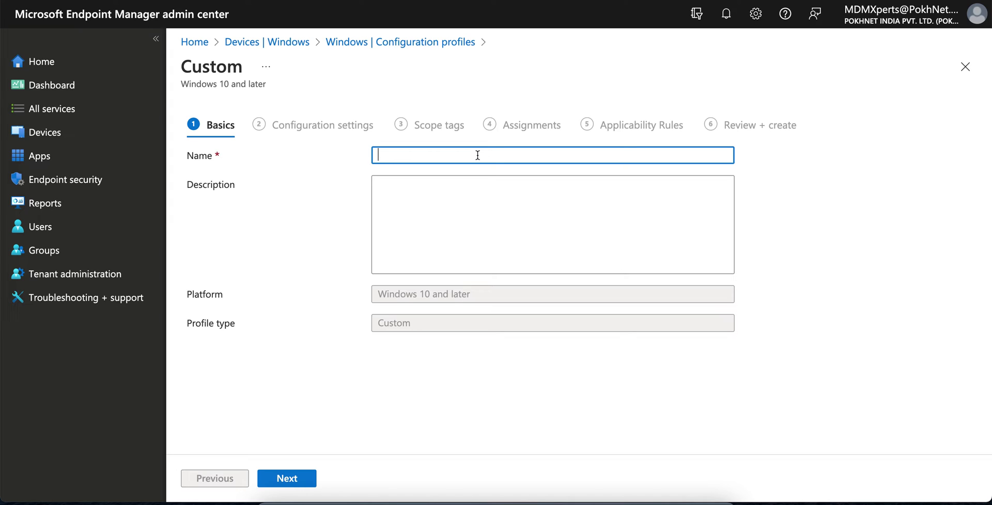
text(Local Admin Account for Au)
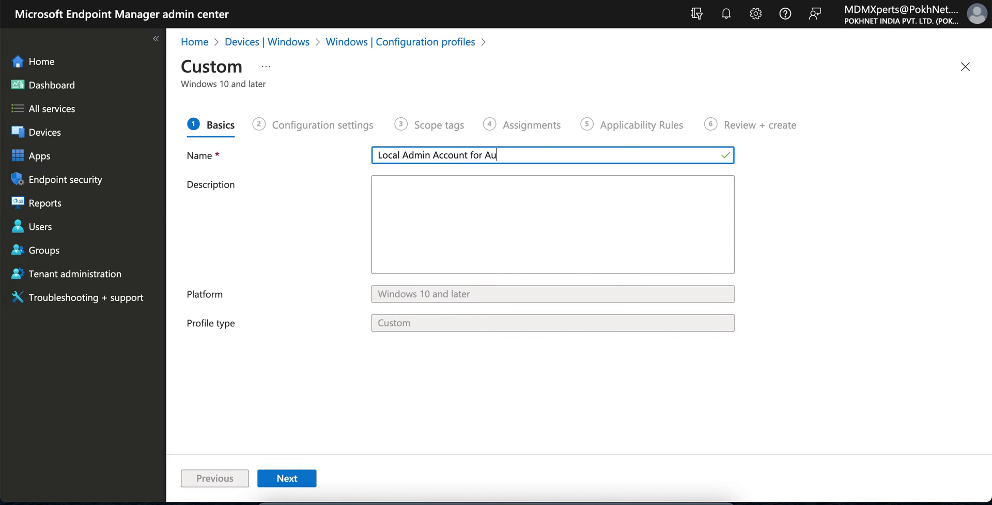
text(topilot )
text(Devices)
key(BackSpace)
text(d)
key(BackSpace)
text(s)
Set the description to 'Local Admin Account for Autopilot Windows Devices' by copying the name
drag(580, 151, 377, 155)
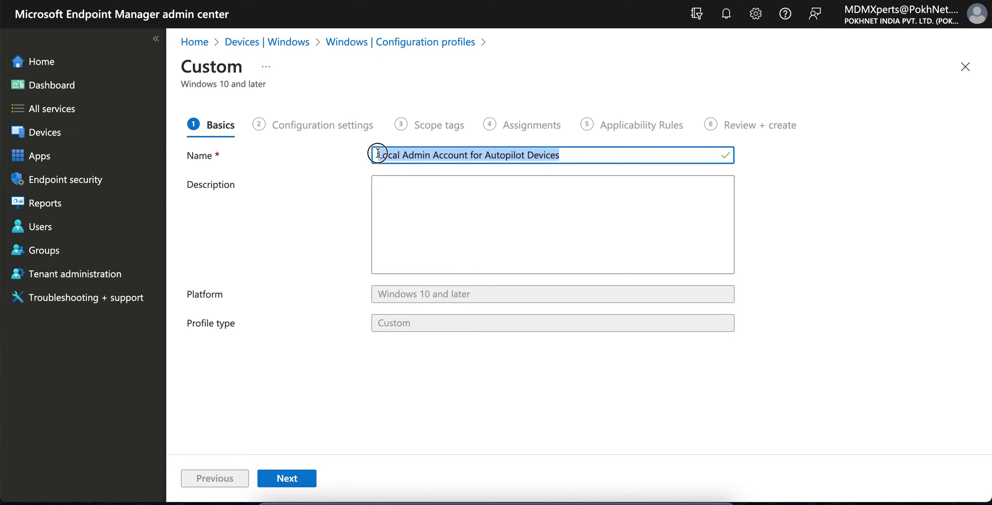
key(ctrl+c)
click(434, 224)
key(ctrl+v)
click(527, 186)
text(Windows)
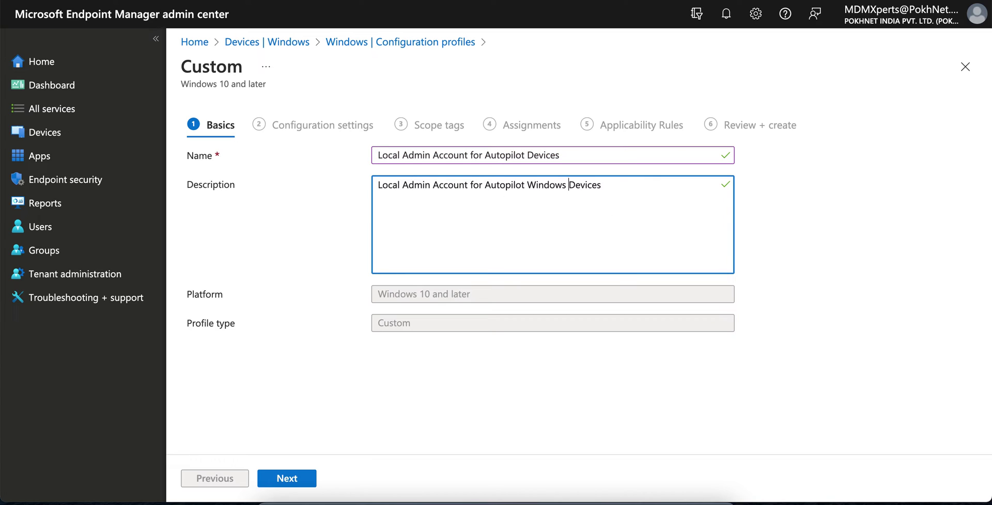
Move to Configuration settings and follow the OMA-URI Settings More Information link
click(301, 479)
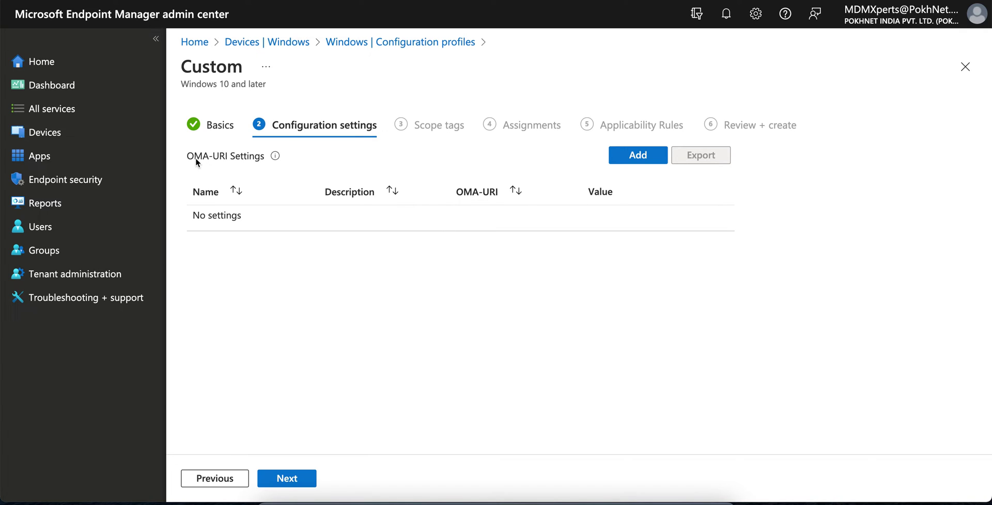
mouse_move(275, 157)
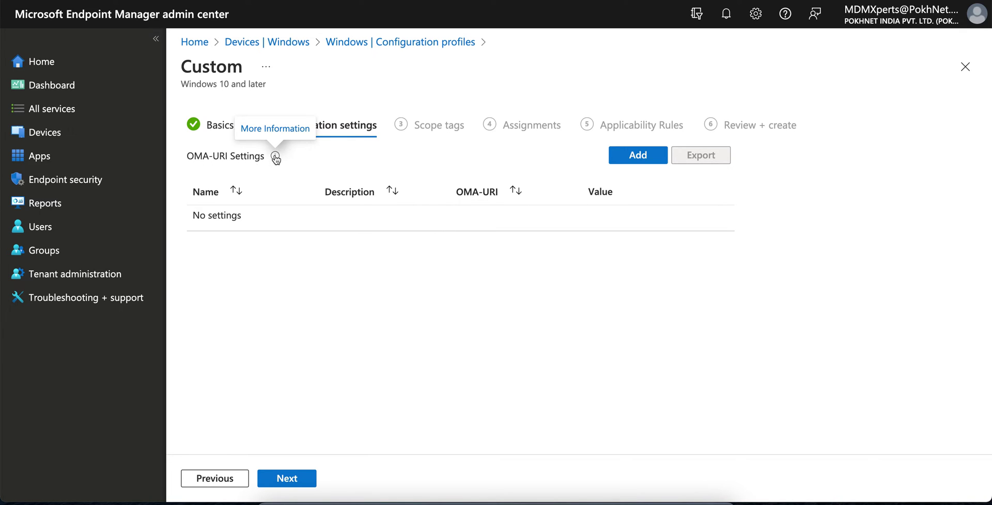
click(275, 129)
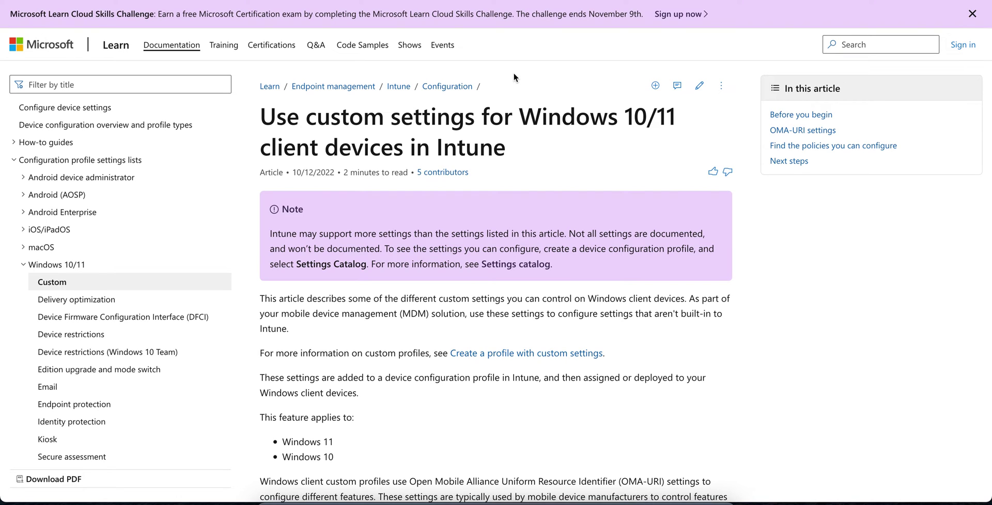
Scroll to the article's OMA-URI settings and Data type list, then return to Endpoint Manager
scroll(486, 300, down, 5)
scroll(487, 299, down, 4)
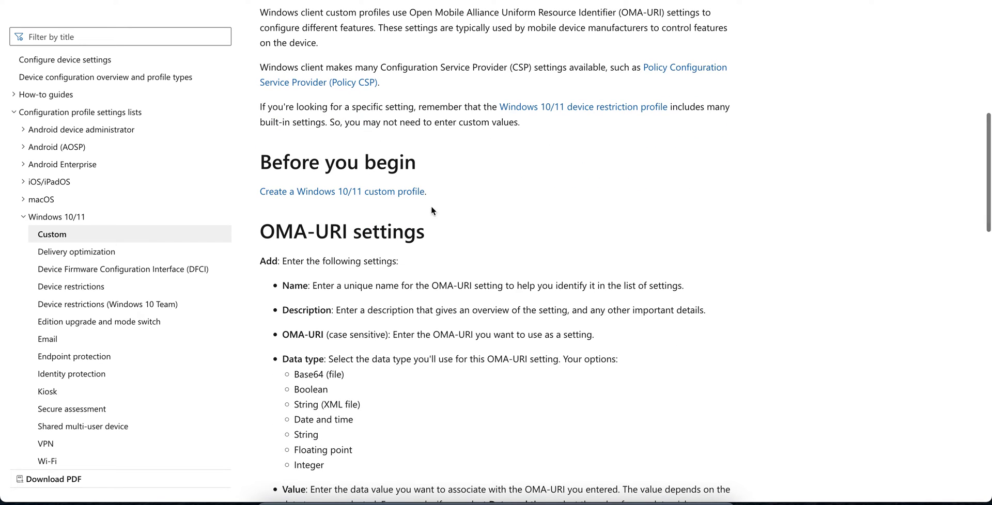
scroll(456, 355, down, 1)
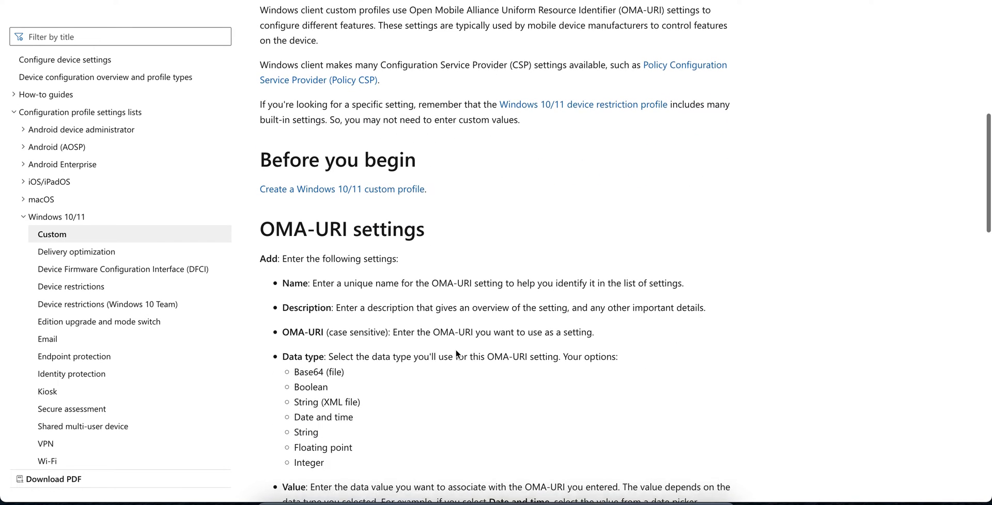
scroll(456, 355, down, 2)
scroll(408, 392, down, 2)
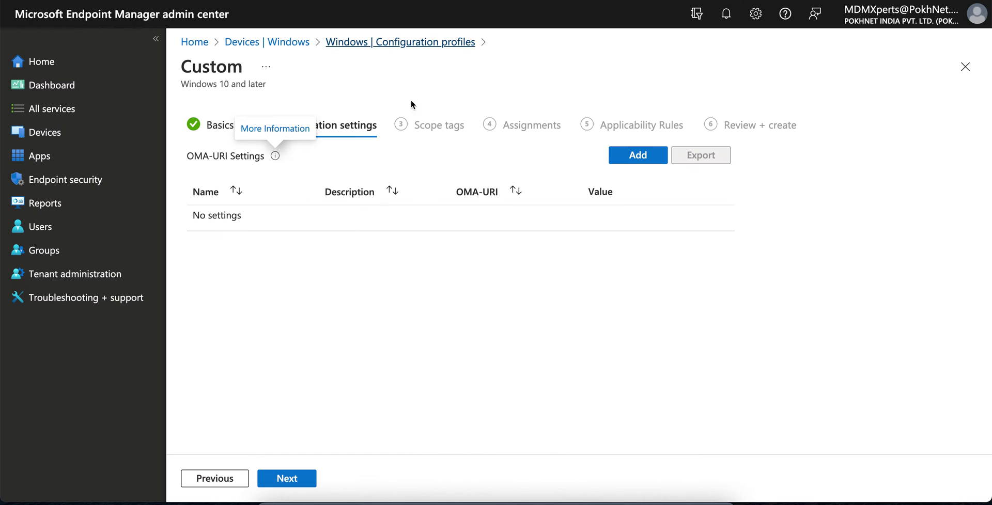
Add an OMA-URI settings row and begin typing its name, 'Create admin Ac'
click(642, 160)
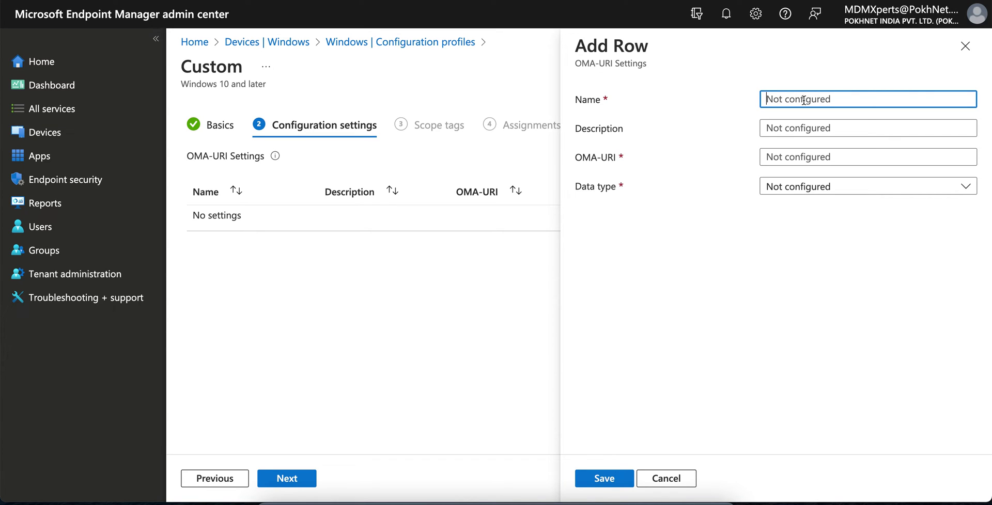
text(Create admin Ac)
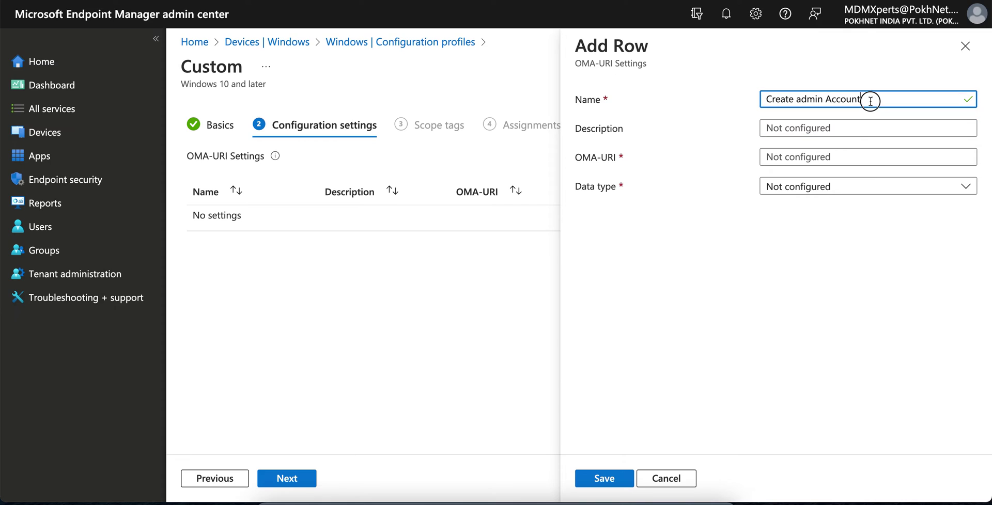
Give the new row description localAdmin and OMA-URI ./Device/Vendor/MSFT/Accounts/Users/LocalUser/Password
click(871, 101)
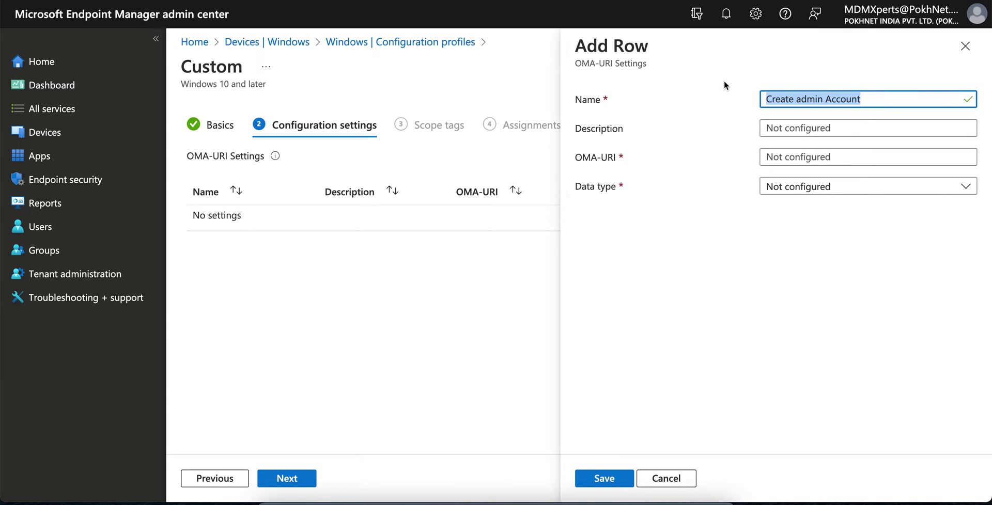
click(790, 128)
text(localAdmin)
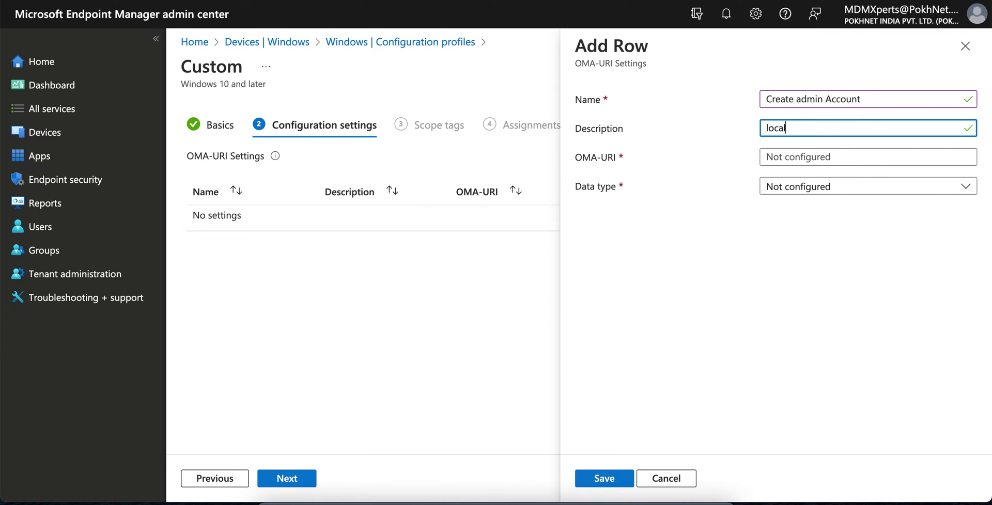
click(802, 157)
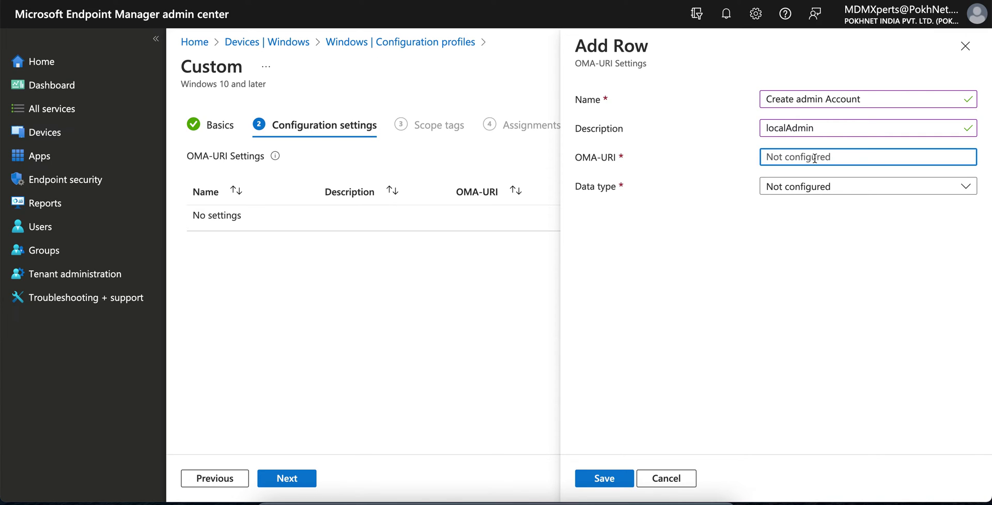
text(./Device/Vendor/MSFT/)
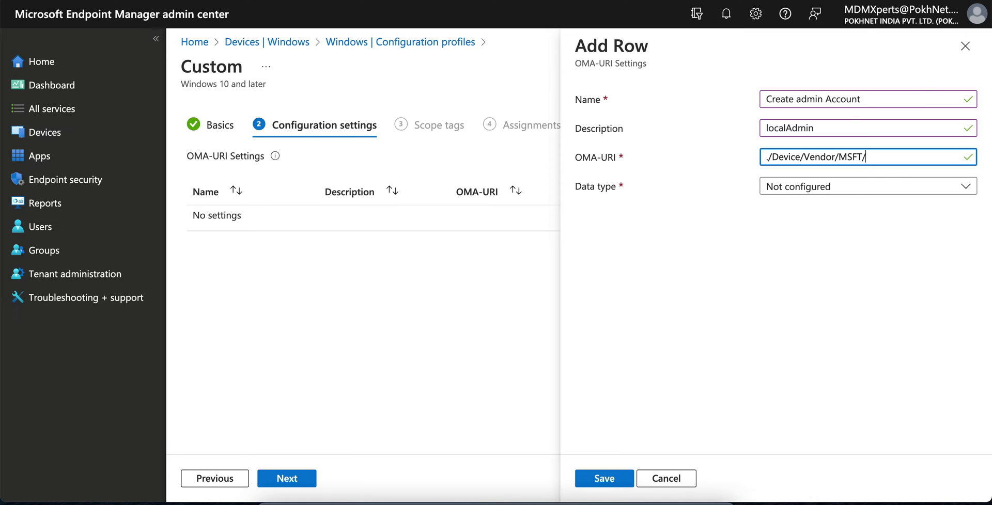
text(Accounts/Users/LocalUser)
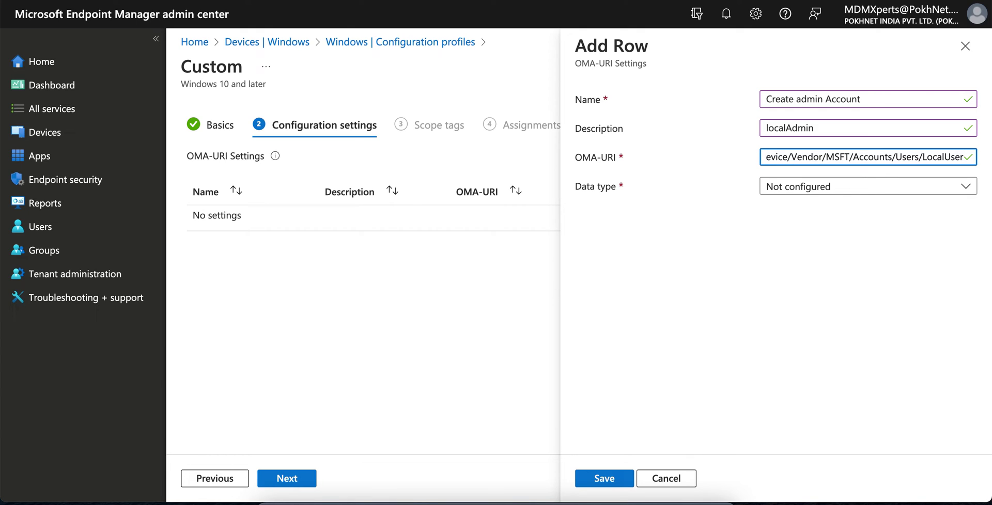
text(/Password)
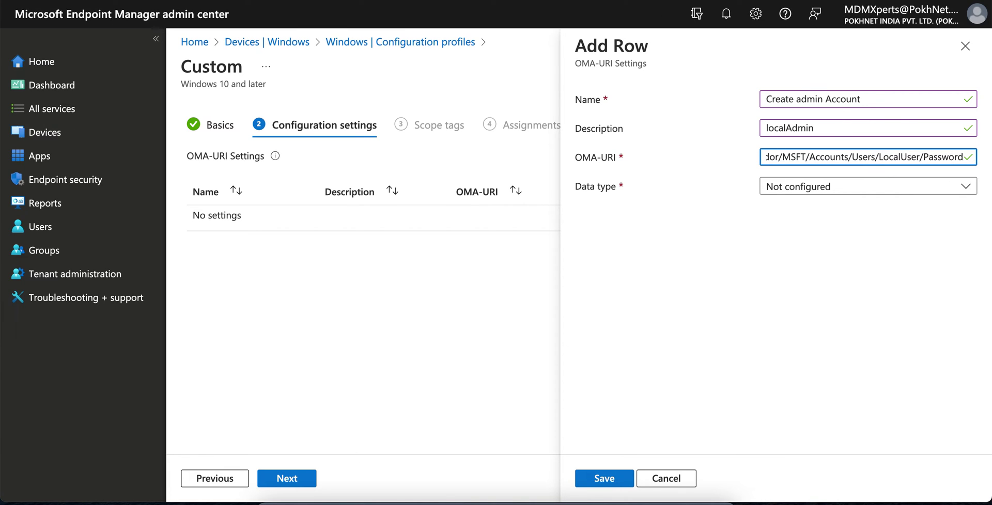
Switch to the browser and scroll through the OMA-URI documentation page
key(ctrl+Tab)
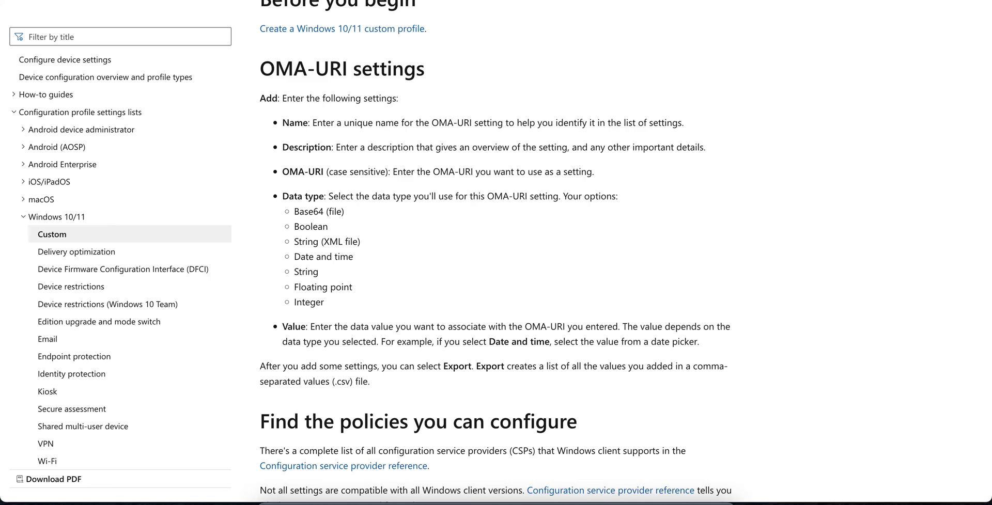
scroll(488, 244, down, 2)
scroll(488, 244, up, 13)
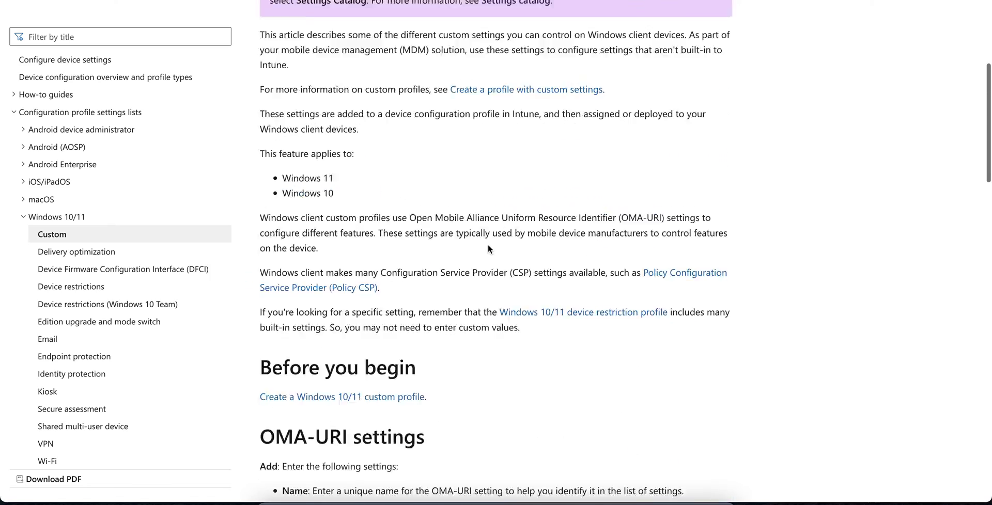
scroll(488, 246, down, 12)
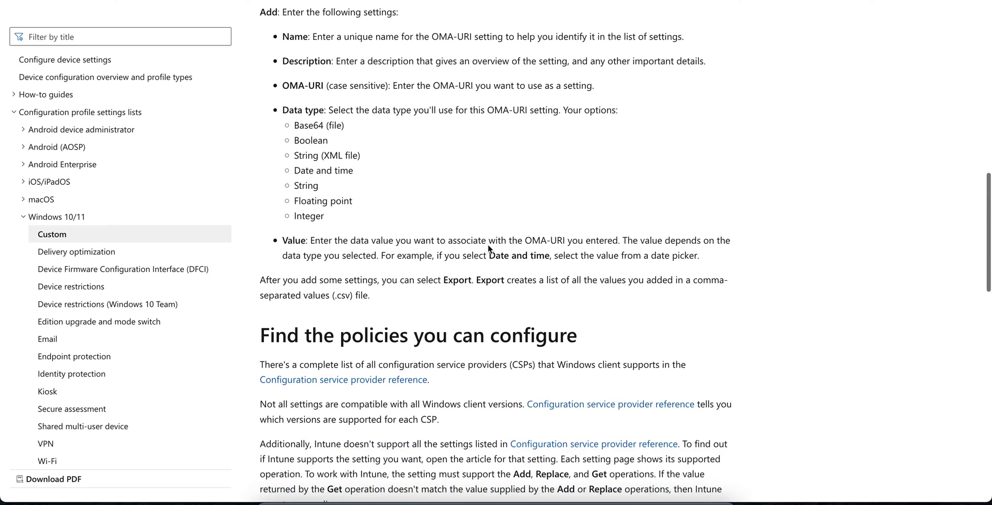
scroll(487, 246, up, 2)
scroll(488, 246, down, 7)
scroll(488, 246, down, 4)
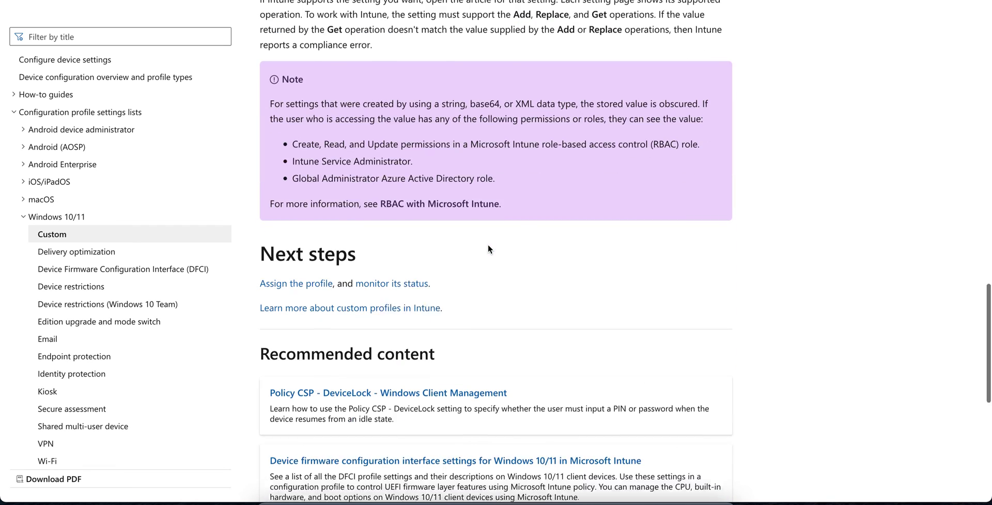
scroll(488, 245, down, 3)
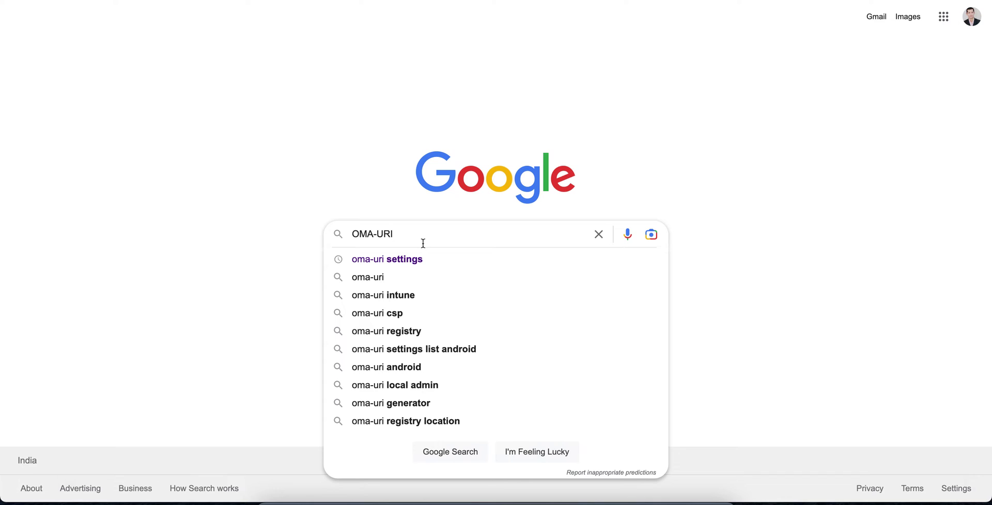
Search for OMA-URI paths in Intune and select the Device scope example in the Deploy OMA-URIs article
text(Path )
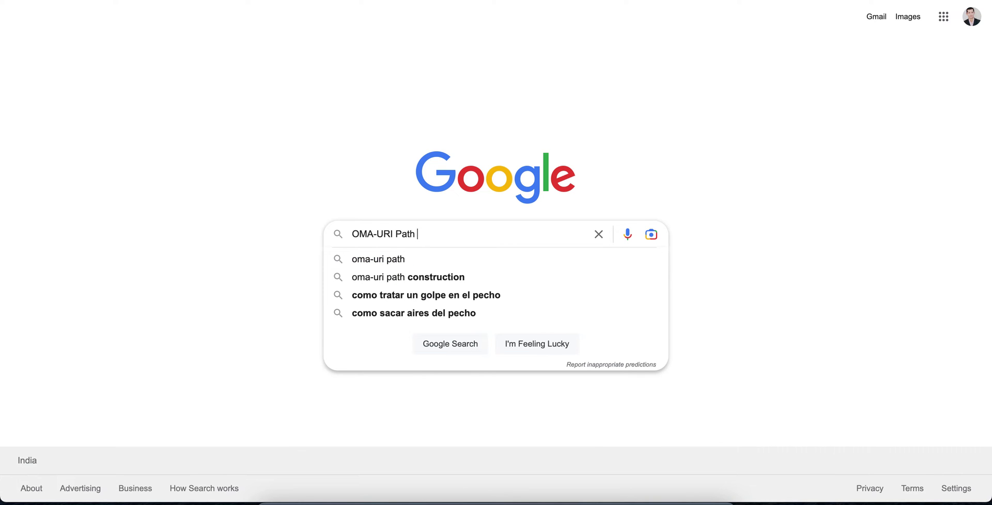
text(in o Intune)
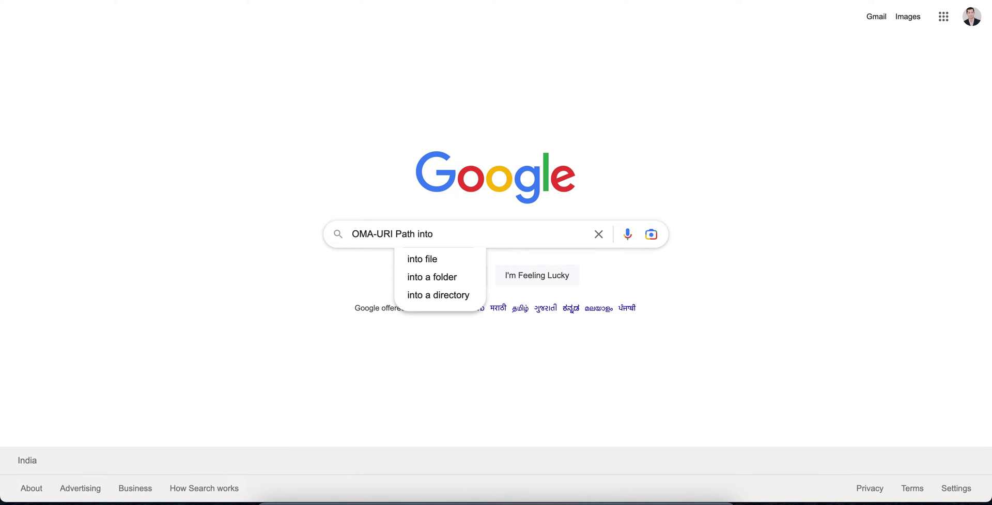
key(Return)
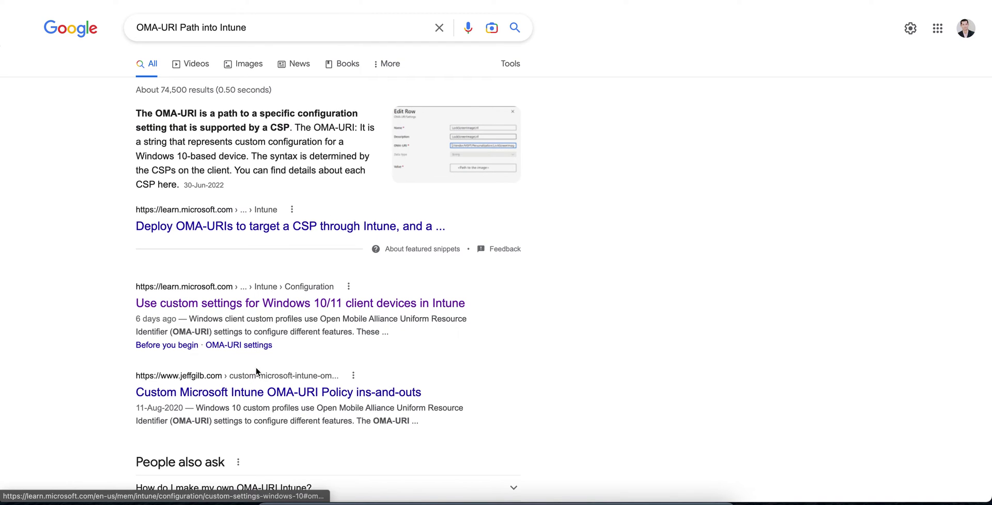
click(283, 226)
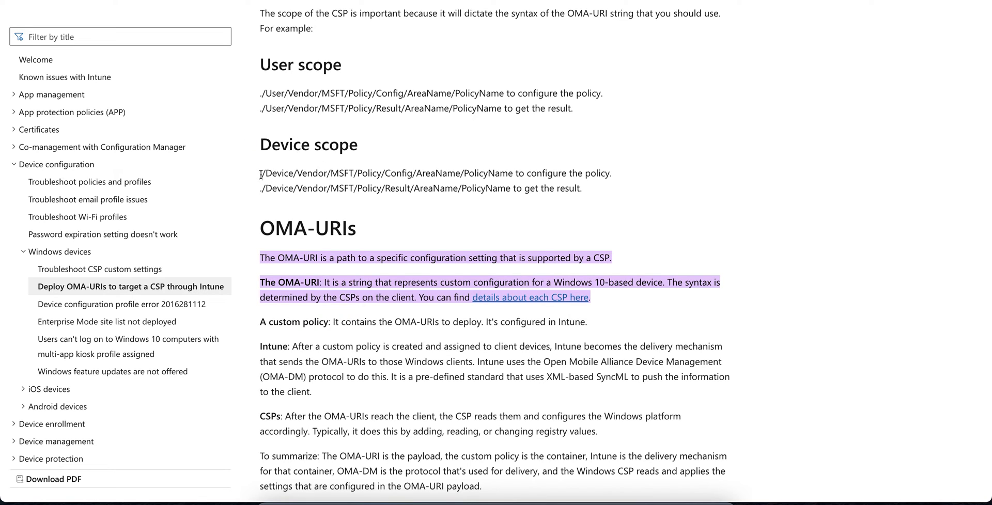
drag(261, 174, 609, 177)
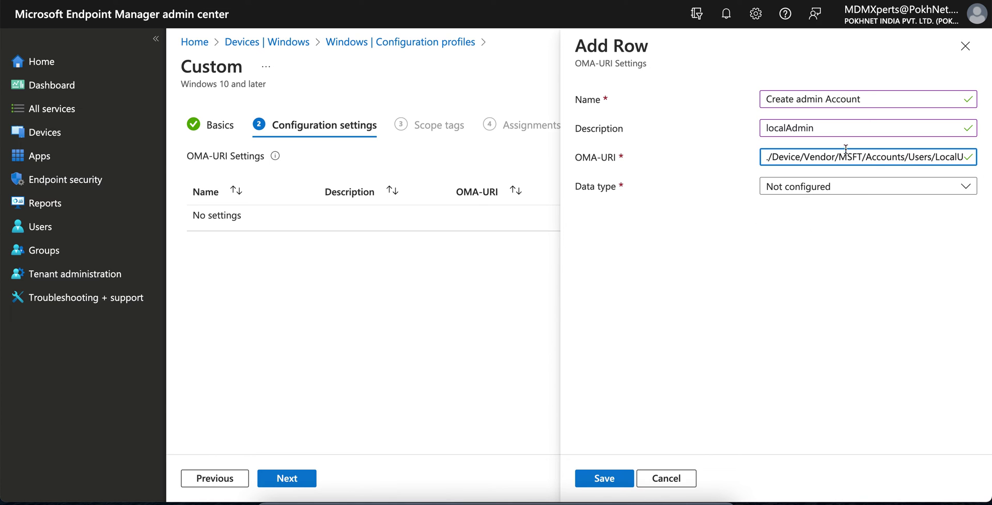
Set the Create admin Account row to String, enter the account password as its value, and save
double_click(805, 156)
drag(805, 155, 746, 156)
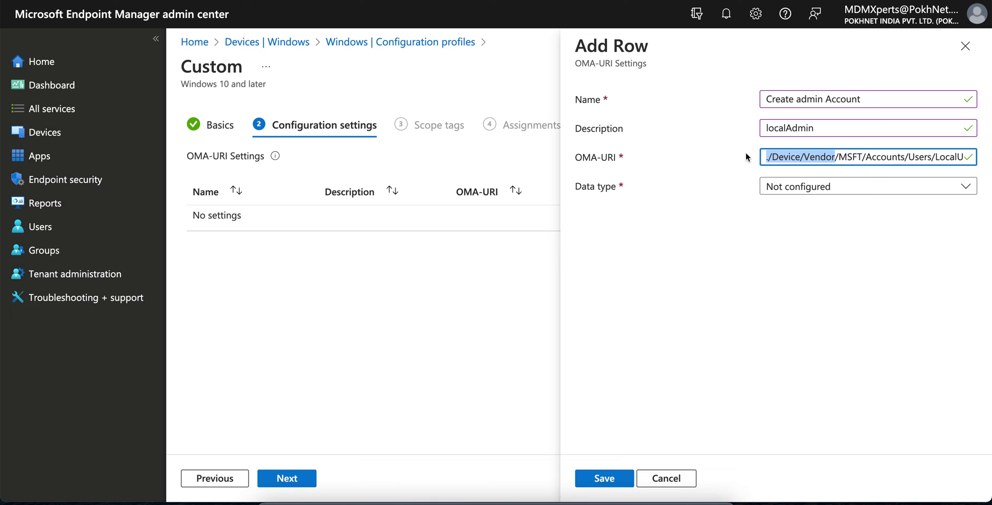
click(824, 192)
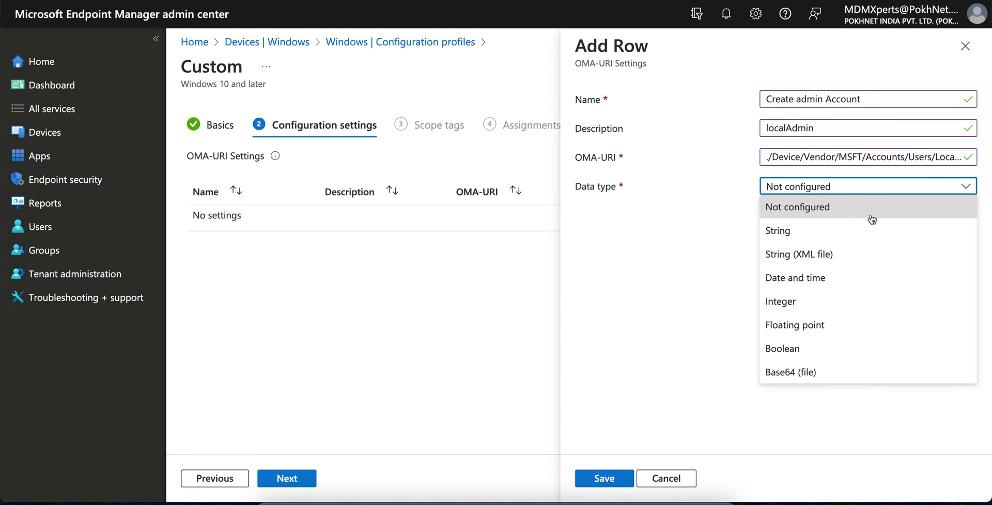
click(821, 230)
click(822, 229)
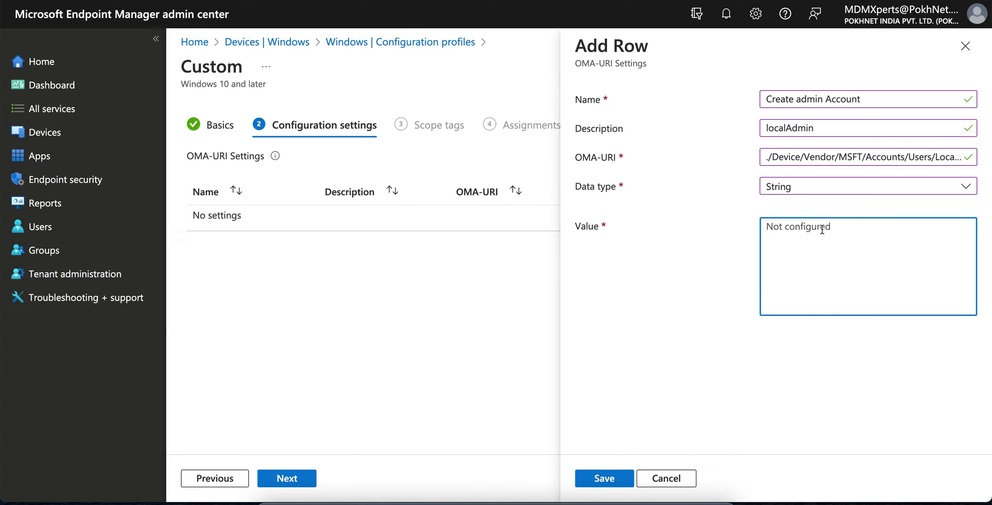
click(604, 478)
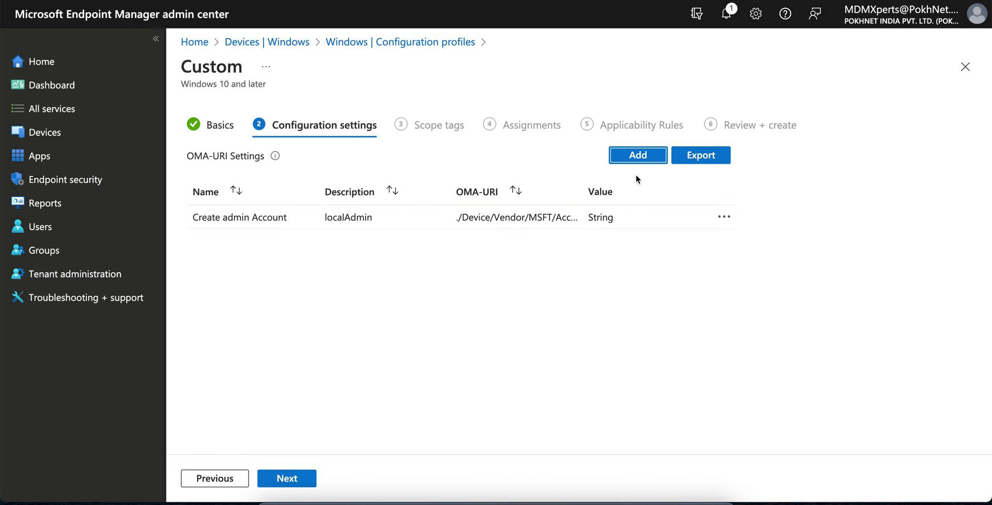
Add a second row named Make Admin with OMA-URI ./Device/Vendor/MSFT/Accounts/users/localuser/LocaluserGroup
click(632, 156)
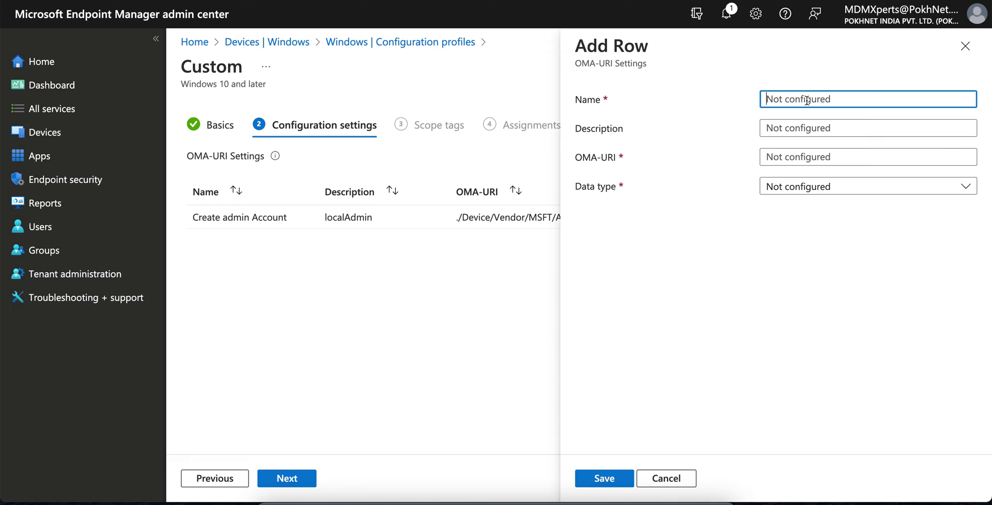
text(Make Admin)
click(816, 129)
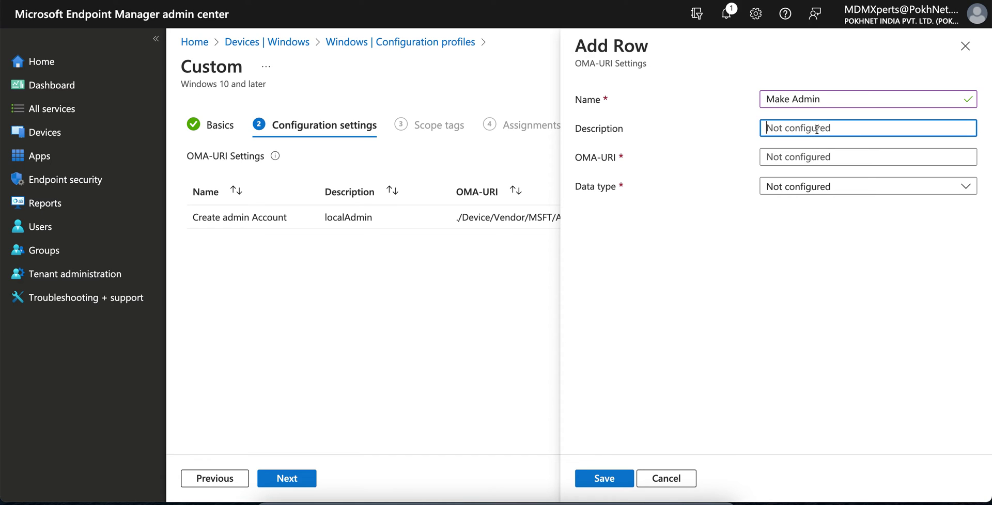
drag(832, 101, 765, 106)
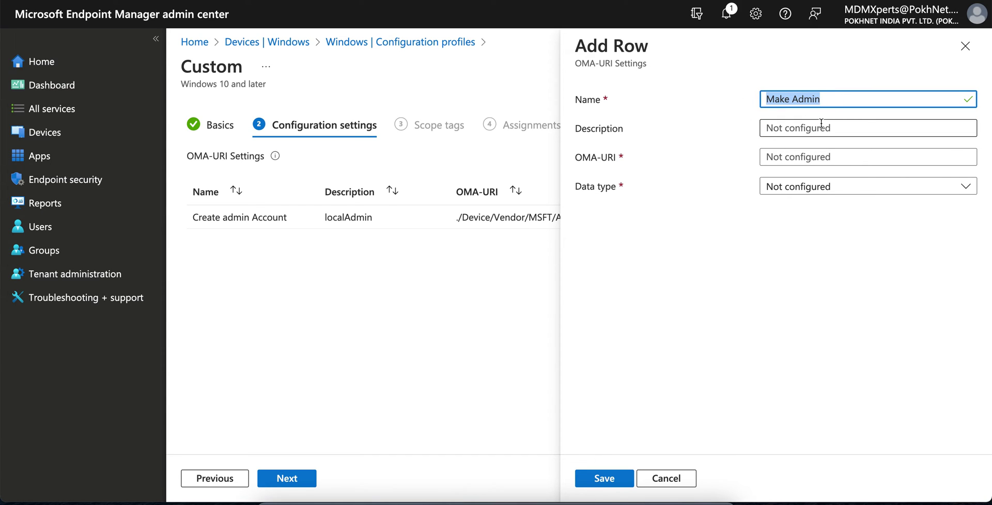
click(789, 157)
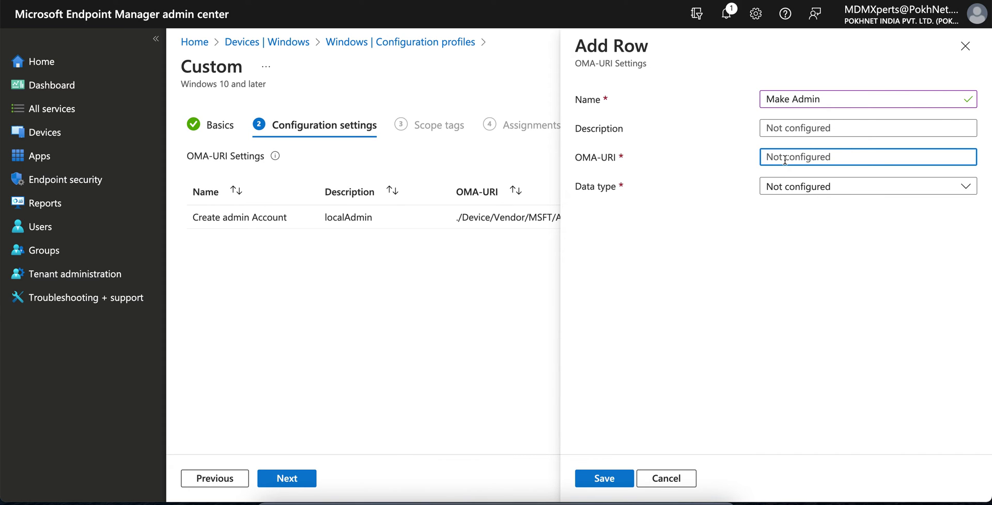
text(./Device/Vendor/MSFT)
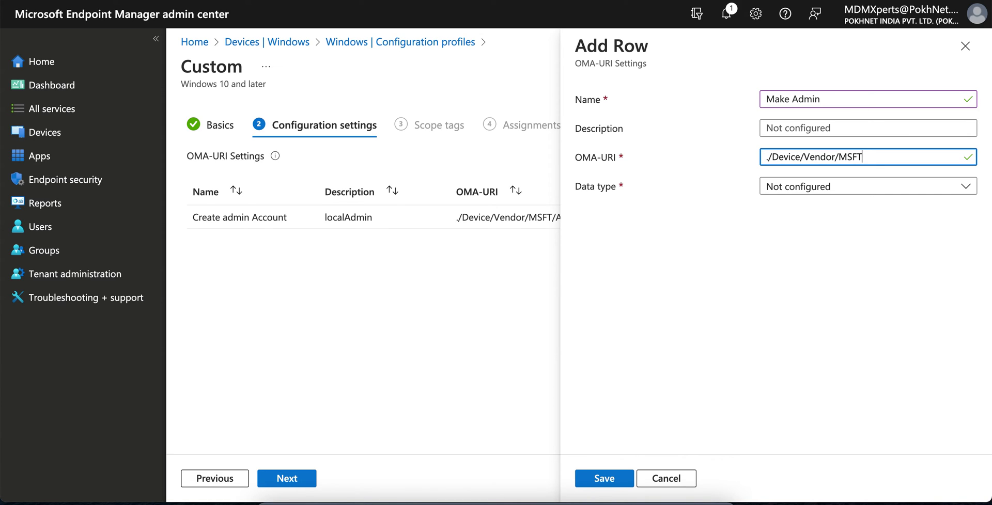
text(/Accounts/users/localuser)
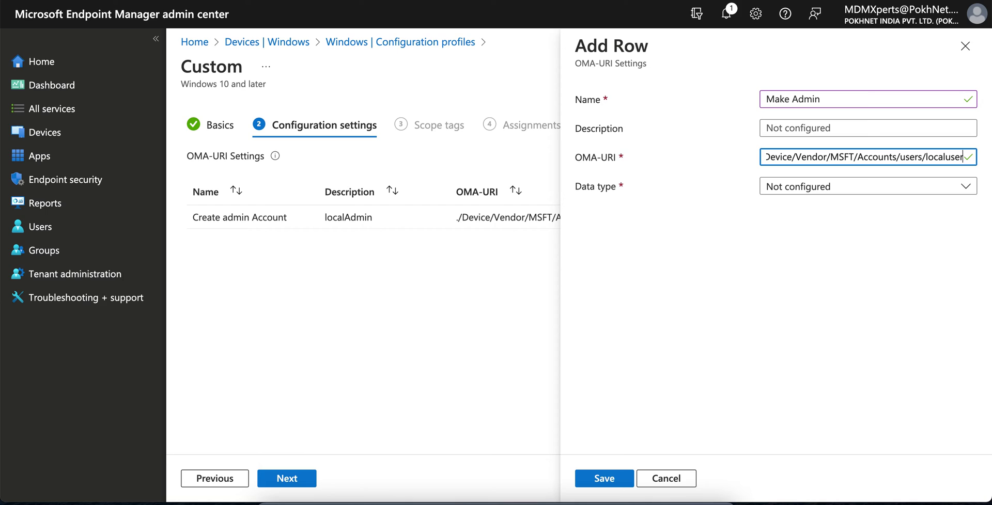
text(/Local)
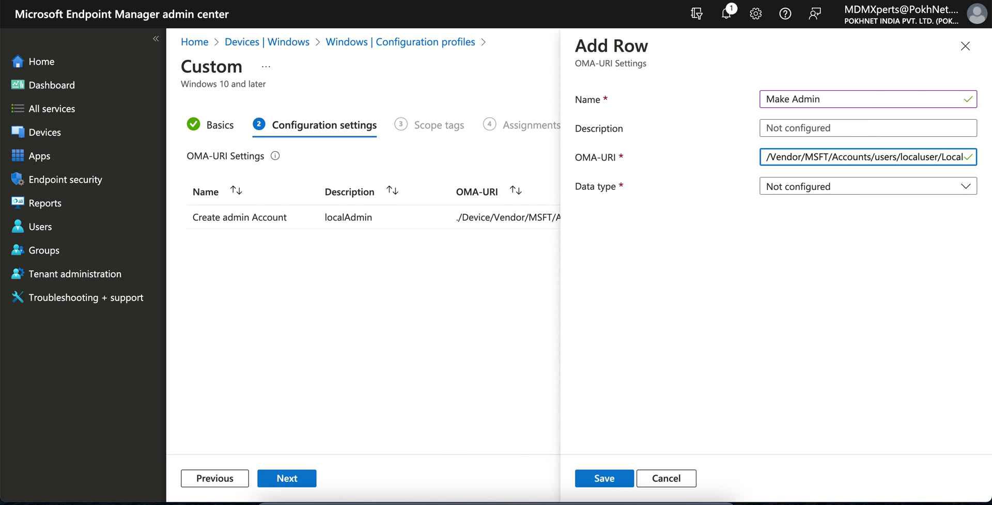
text(user)
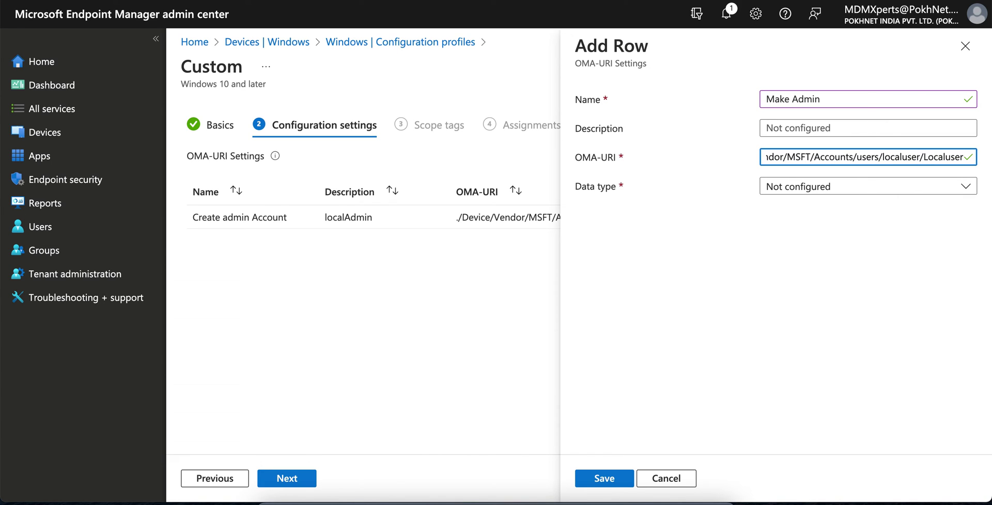
text(Group)
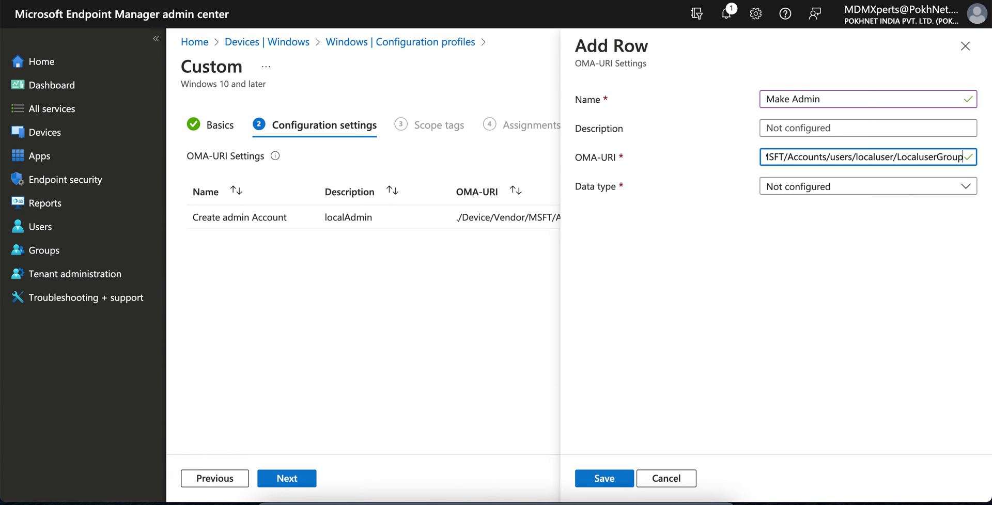
Set the Make Admin row to data type Integer with value 2 and save it
click(836, 190)
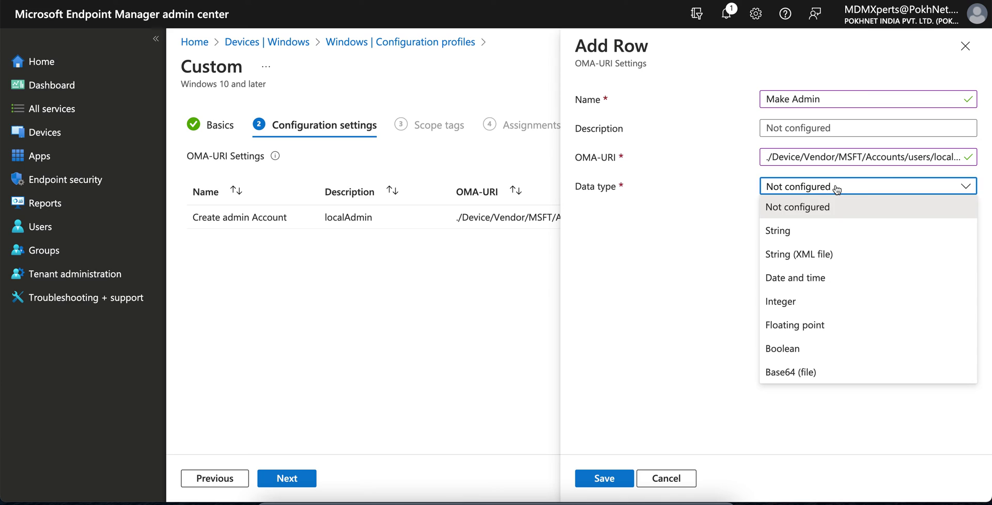
click(809, 302)
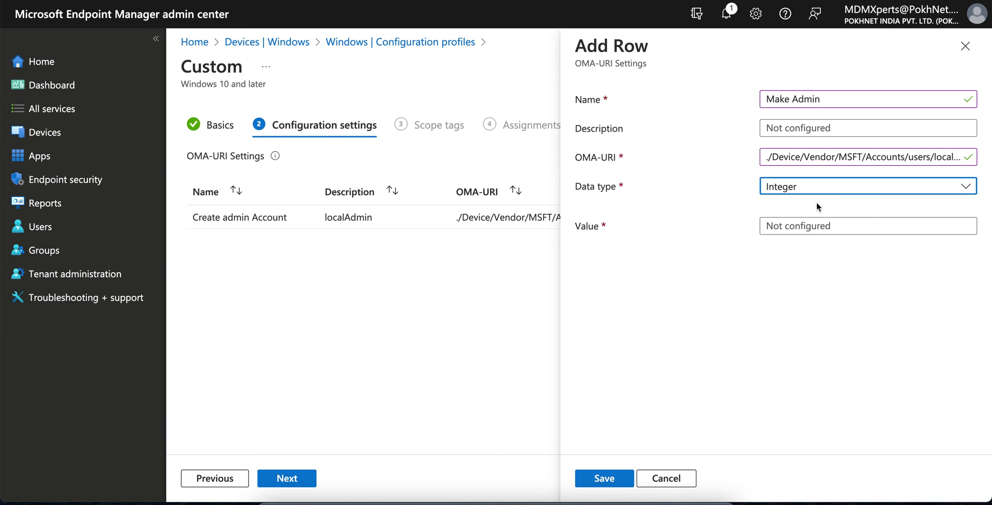
click(787, 227)
text(2)
click(605, 478)
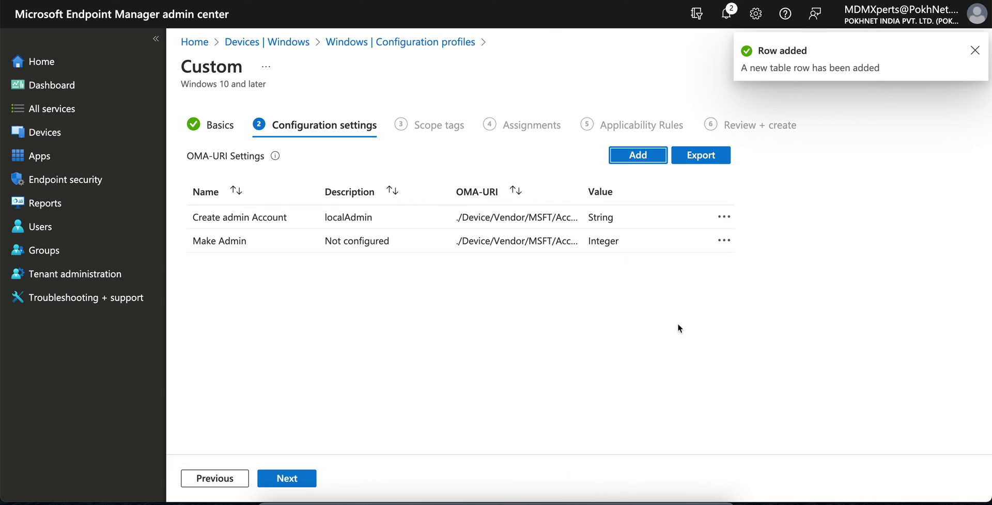
Change the Create admin Account path to ./Device/Vendor/MSFT/Accounts/Users/admin/Password and save
click(725, 221)
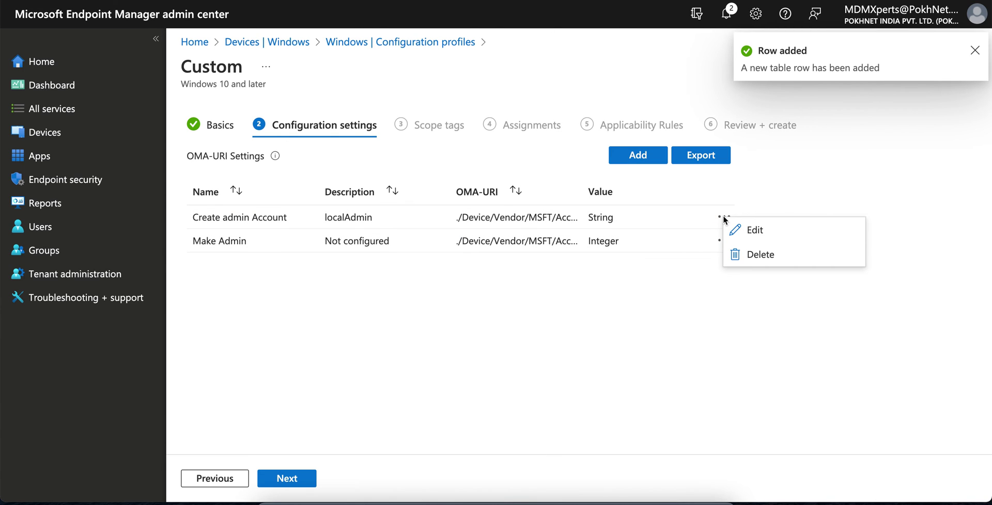
click(743, 228)
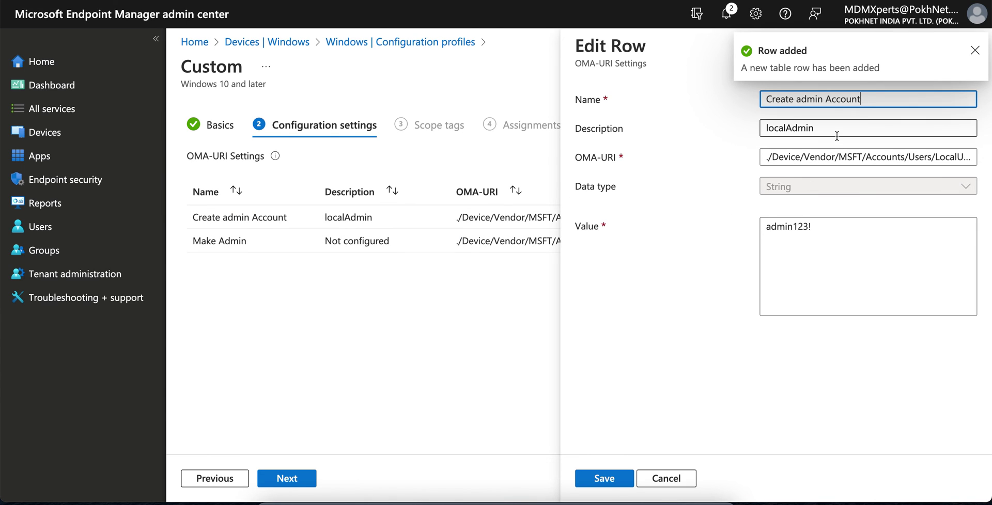
click(864, 155)
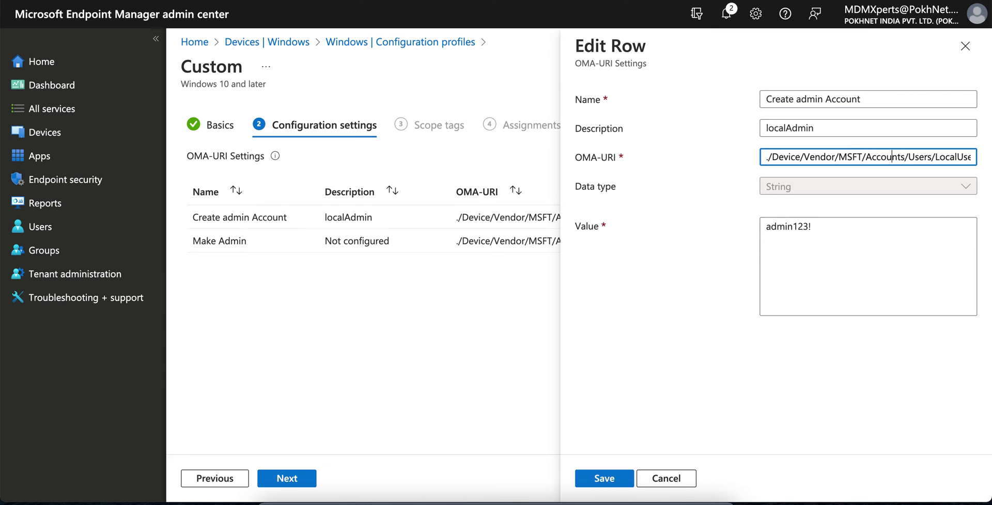
key(End)
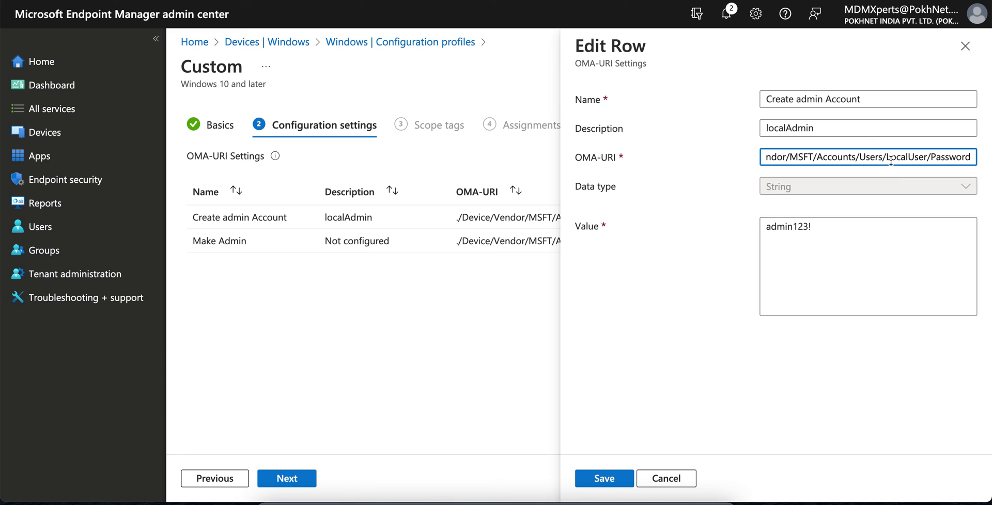
drag(928, 158, 888, 158)
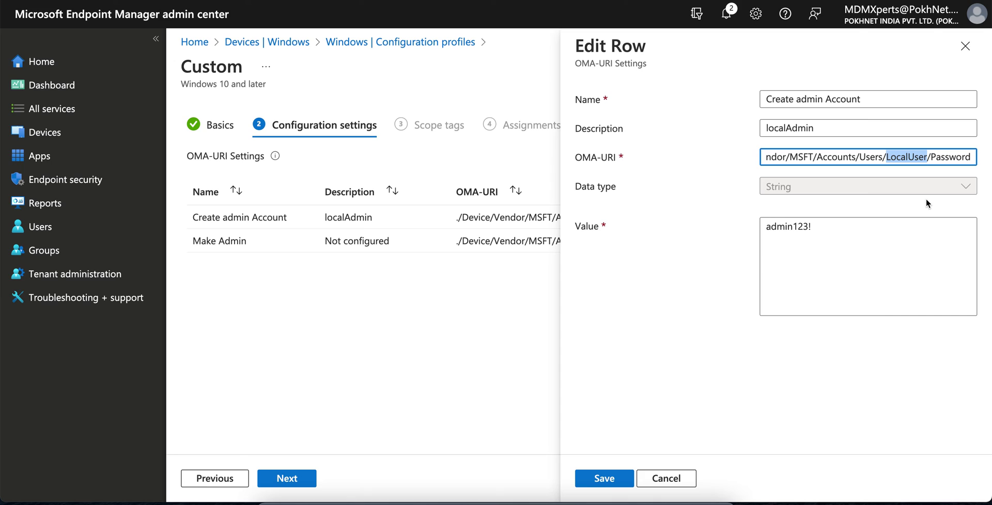
text(admin)
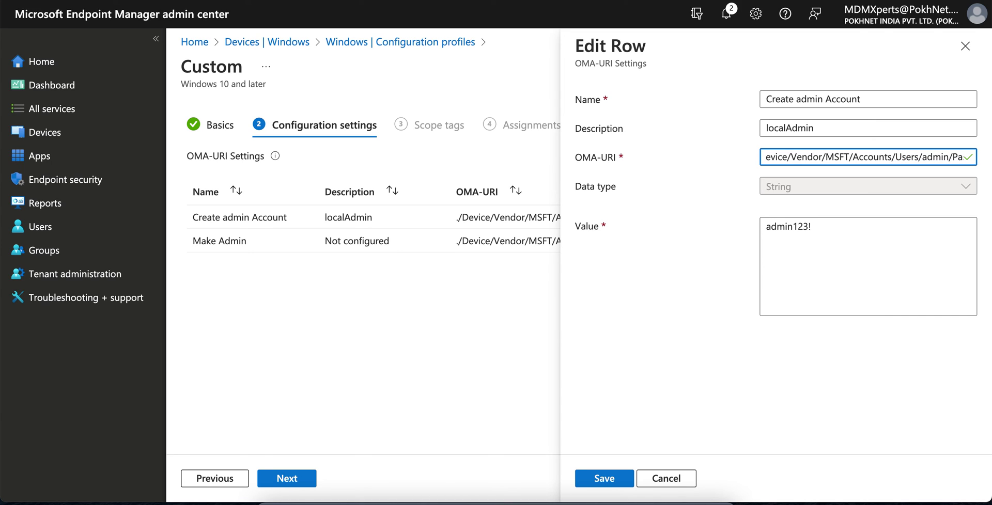
double_click(935, 158)
click(599, 472)
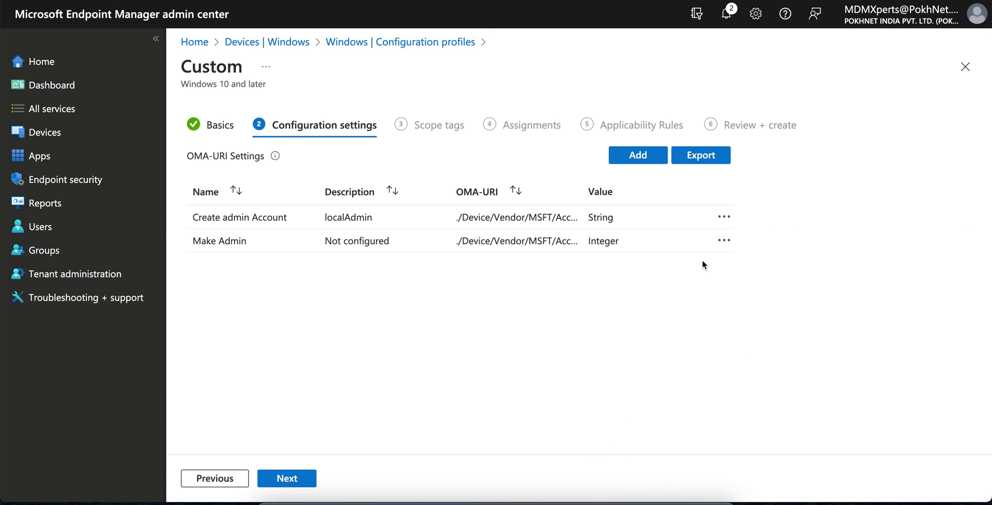
Edit the Make Admin row's path, replacing localuser with admin, and save it
click(724, 241)
click(747, 257)
drag(929, 157, 905, 157)
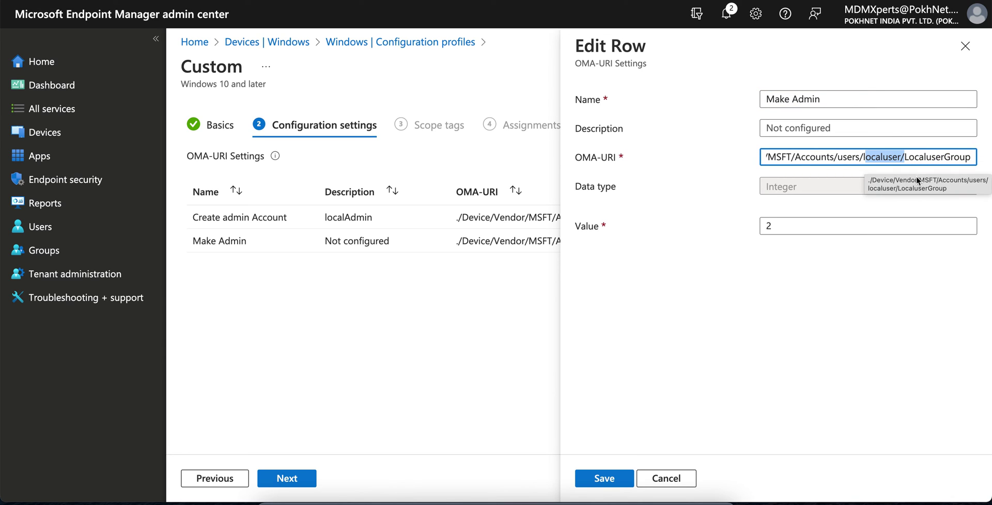
click(902, 157)
key(BackSpace)
key(BackSpace)
key(BackSpace)
key(BackSpace)
key(BackSpace)
key(BackSpace)
key(BackSpace)
key(BackSpace)
key(BackSpace)
text(admin)
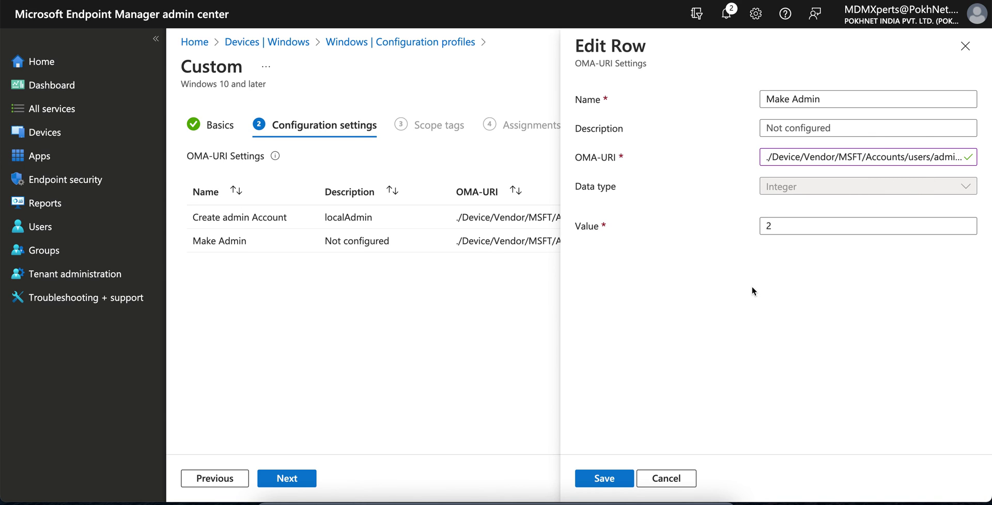
click(602, 479)
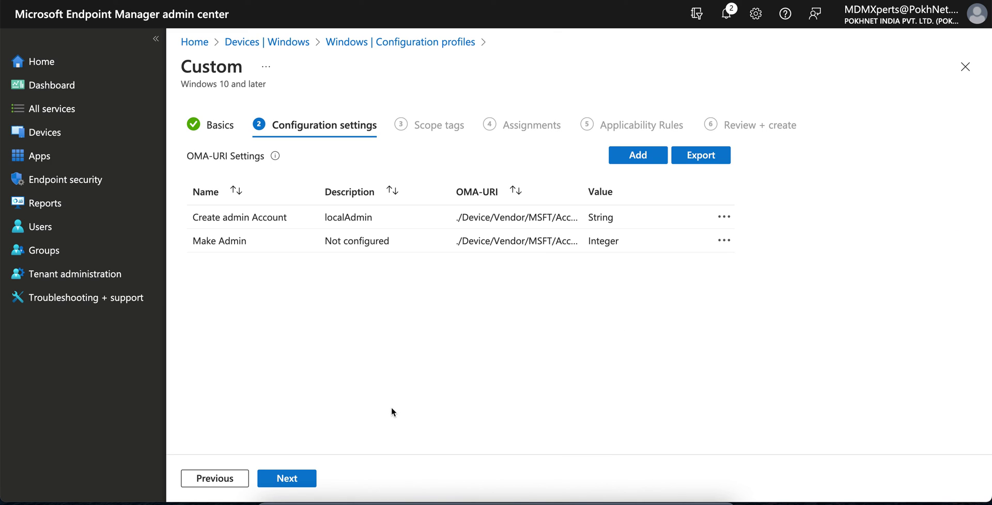
Skip Scope tags and assign the profile to All devices
click(297, 479)
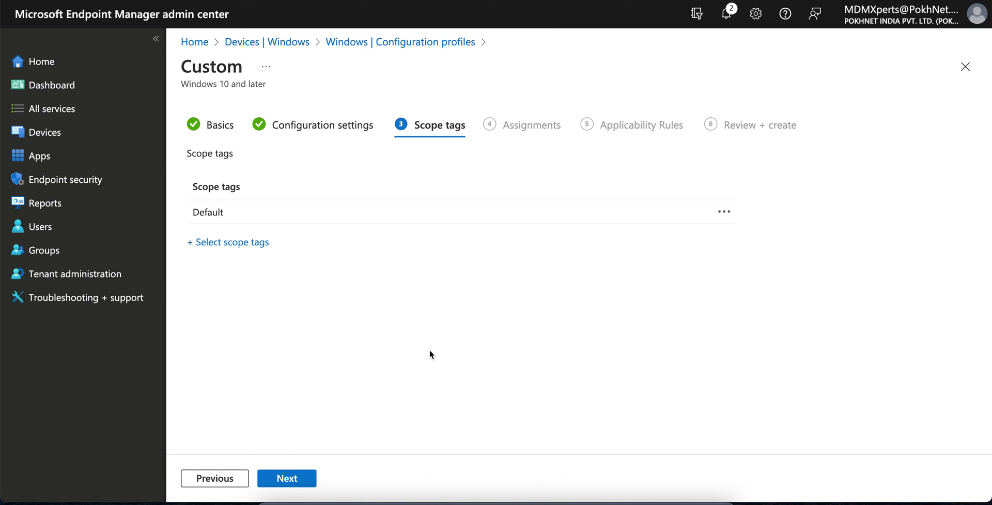
click(287, 475)
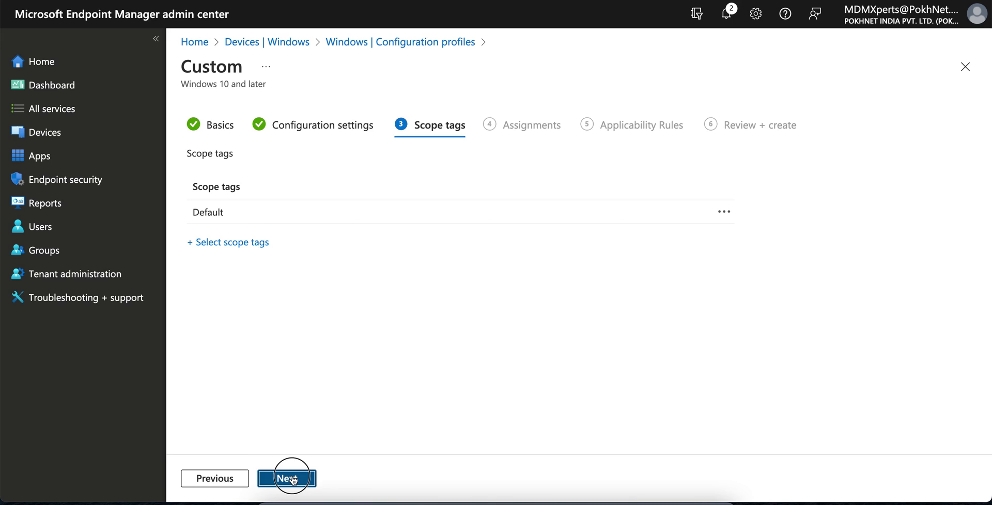
click(416, 178)
click(310, 476)
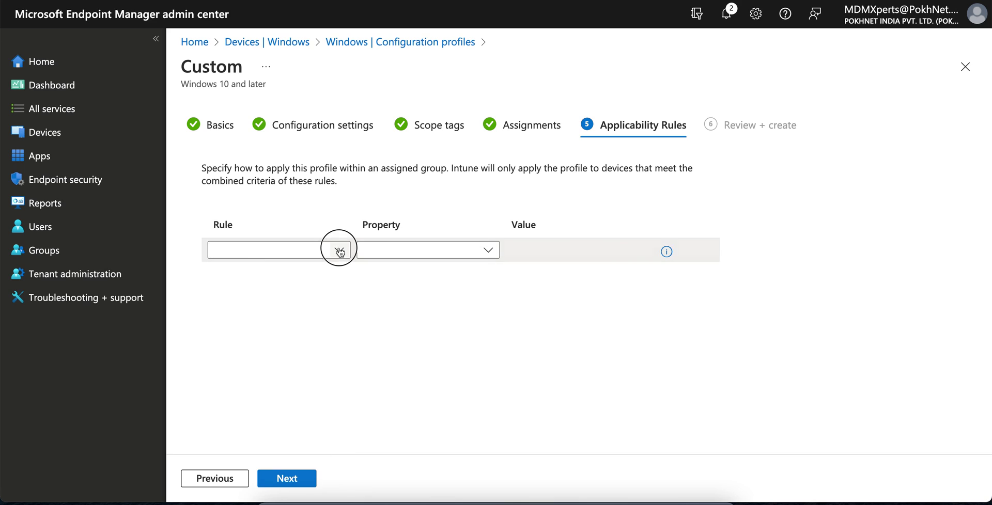
Add an applicability rule: Assign profile if OS edition is Windows 10/11 Enterprise
click(339, 251)
click(300, 272)
click(419, 253)
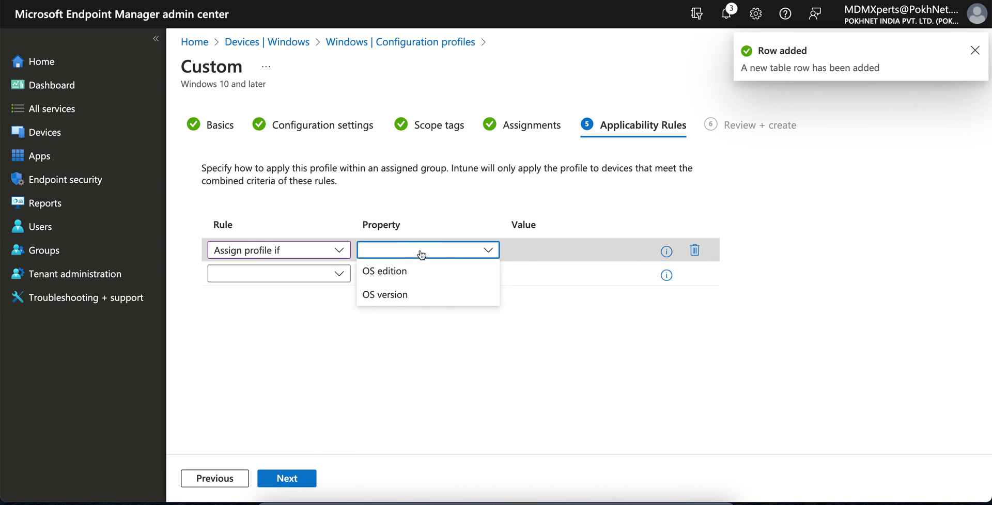
click(411, 294)
click(465, 253)
click(427, 272)
click(511, 259)
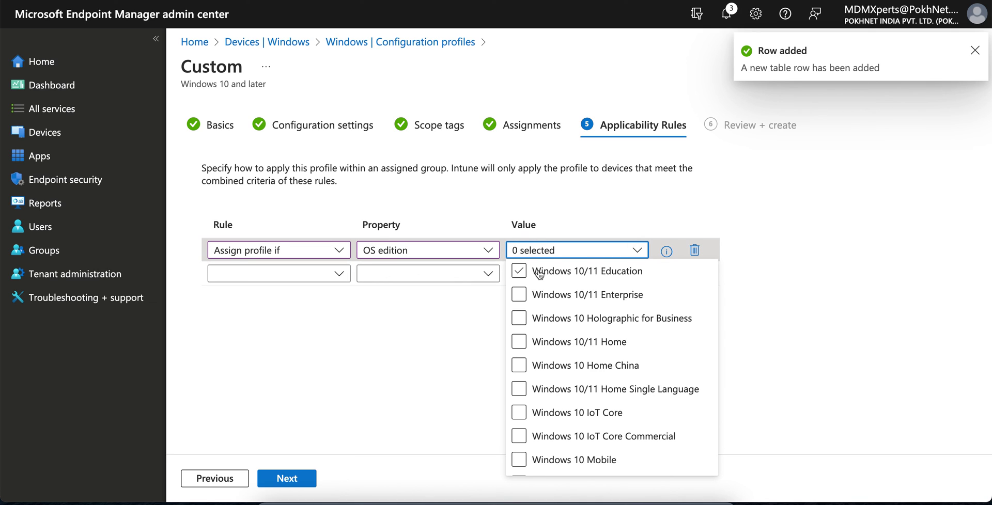
click(520, 294)
click(385, 398)
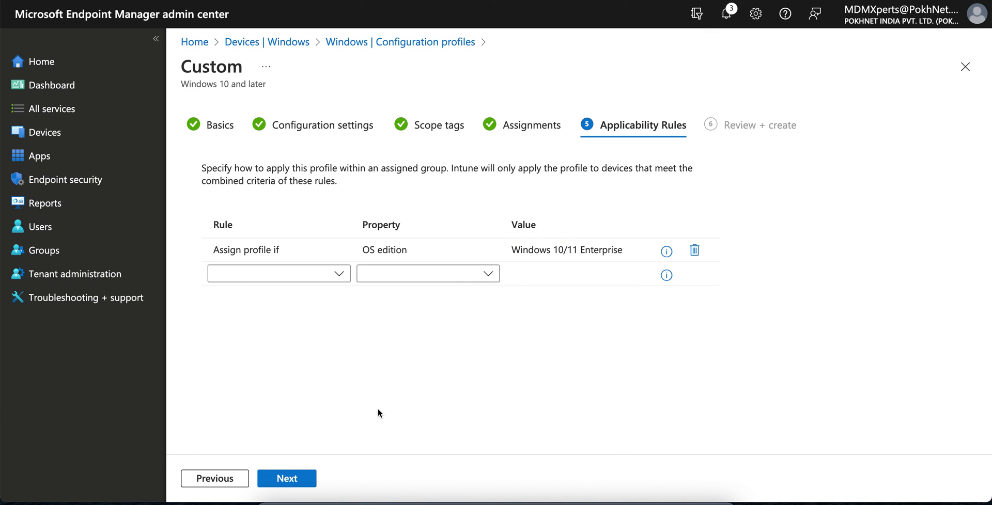
Create the profile and refresh the configuration profiles list
click(309, 482)
click(308, 479)
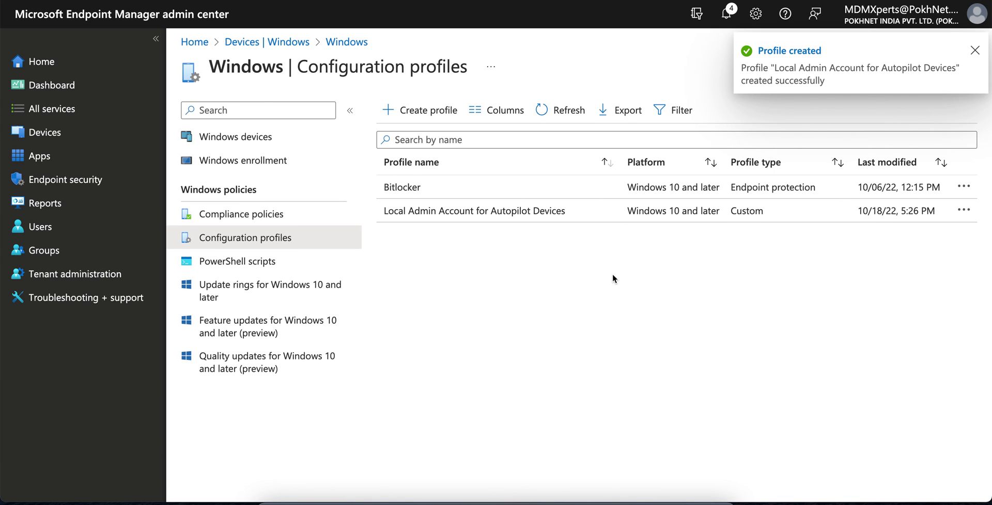
click(563, 110)
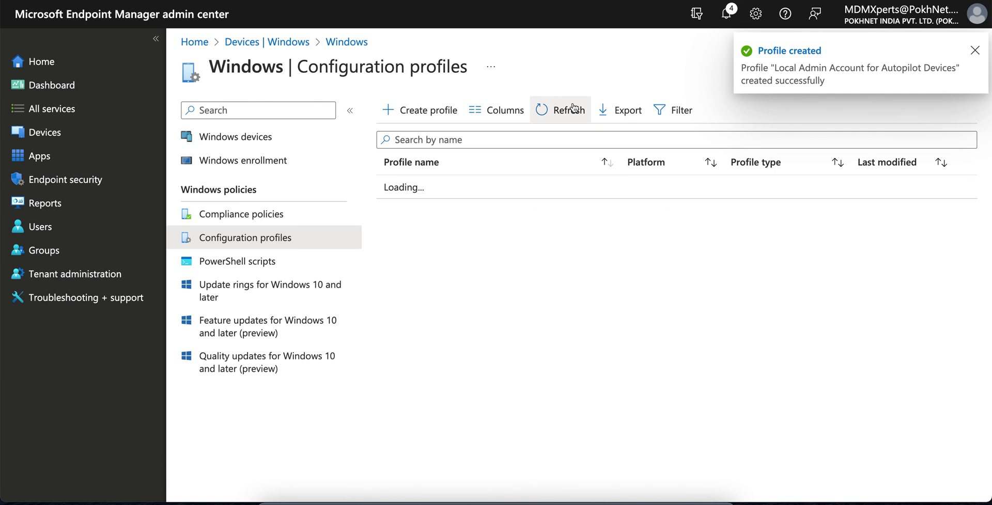